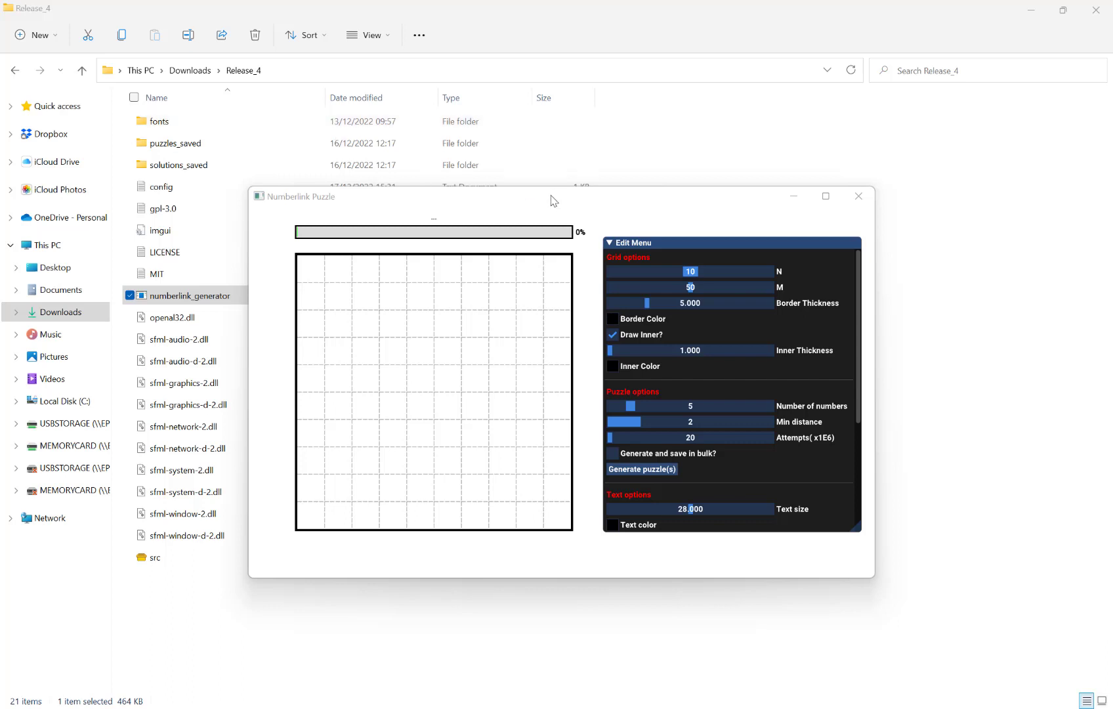
Set the puzzle grid's border thickness to about 8.05
{"action": "left_click_drag", "start_coordinate": [608, 206], "coordinate": [597, 126]}
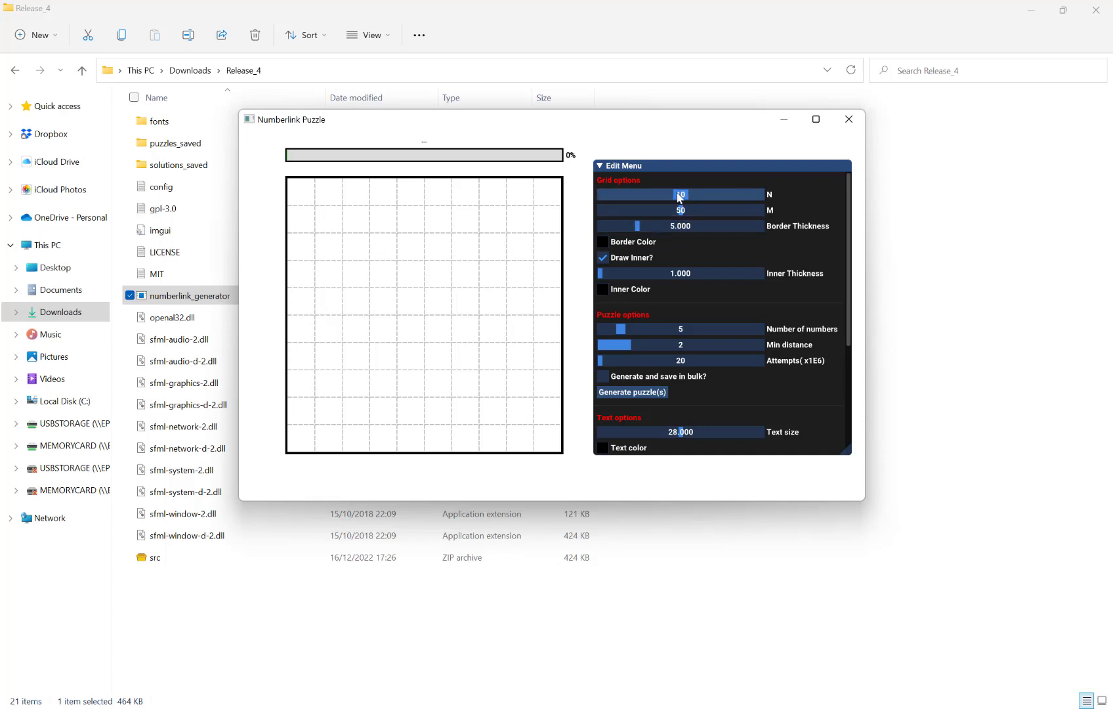
{"action": "mouse_move", "coordinate": [683, 196]}
{"action": "left_mouse_down"}
{"action": "mouse_move", "coordinate": [775, 194]}
{"action": "mouse_move", "coordinate": [607, 191]}
{"action": "mouse_move", "coordinate": [678, 193]}
{"action": "left_mouse_up"}
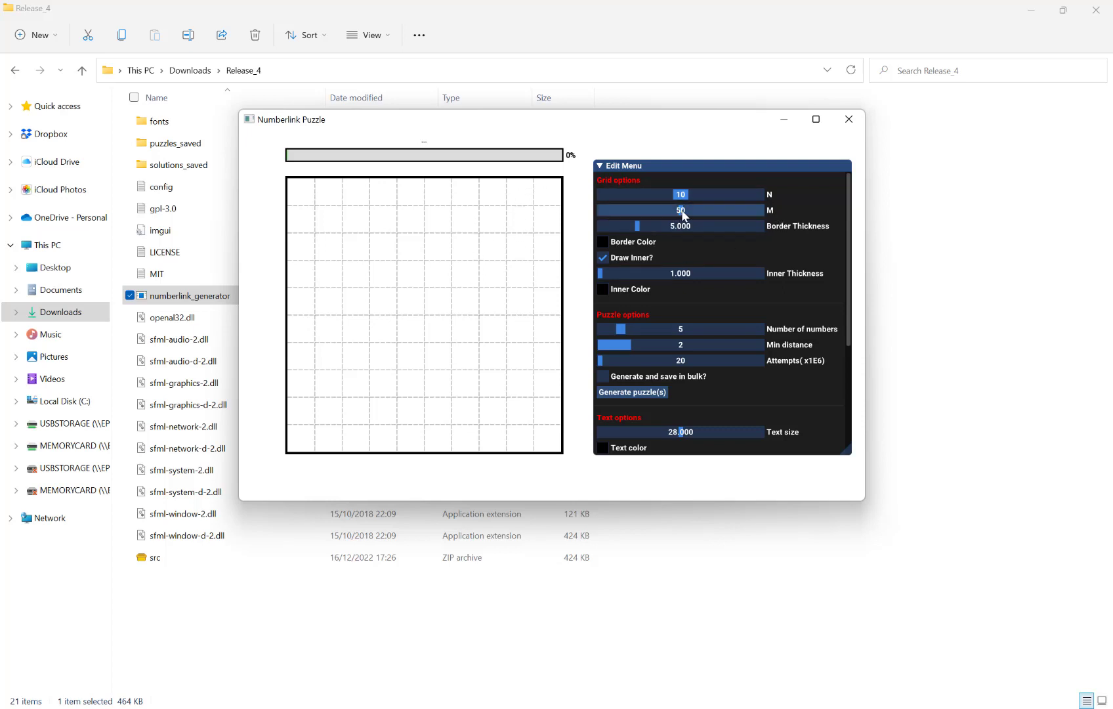
{"action": "left_click_drag", "start_coordinate": [682, 213], "coordinate": [777, 211]}
{"action": "left_click_drag", "start_coordinate": [654, 207], "coordinate": [676, 227]}
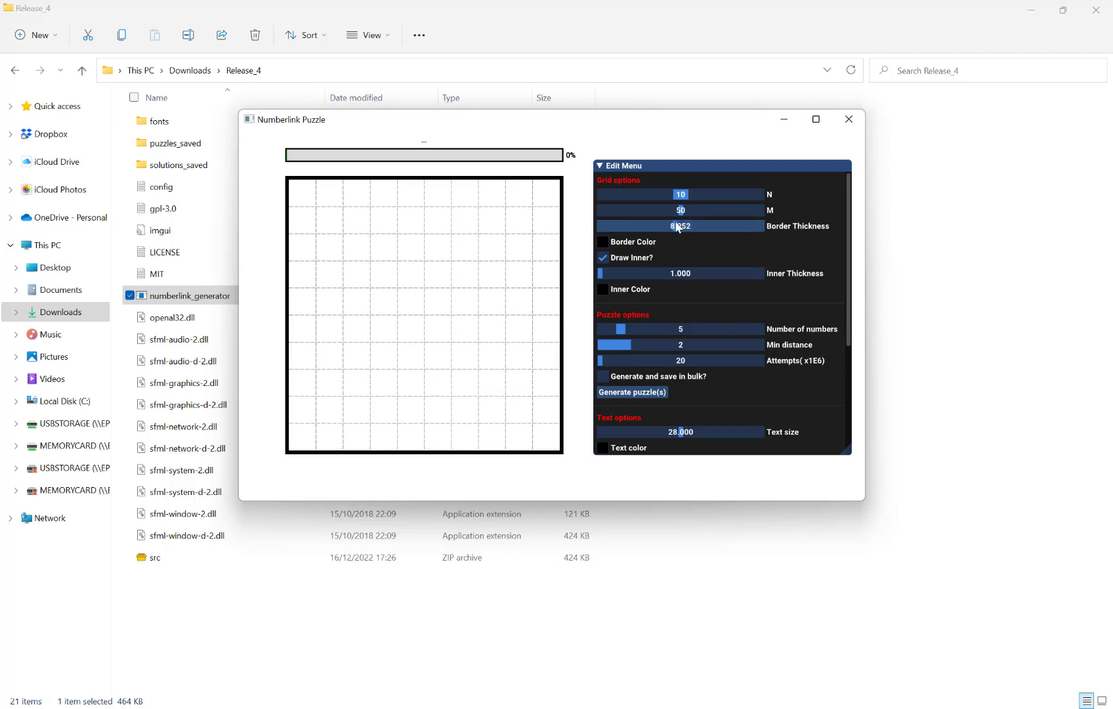
Try out the border colour, returning it to black, and switch the inner grid lines off and back on
{"action": "left_click", "coordinate": [604, 243]}
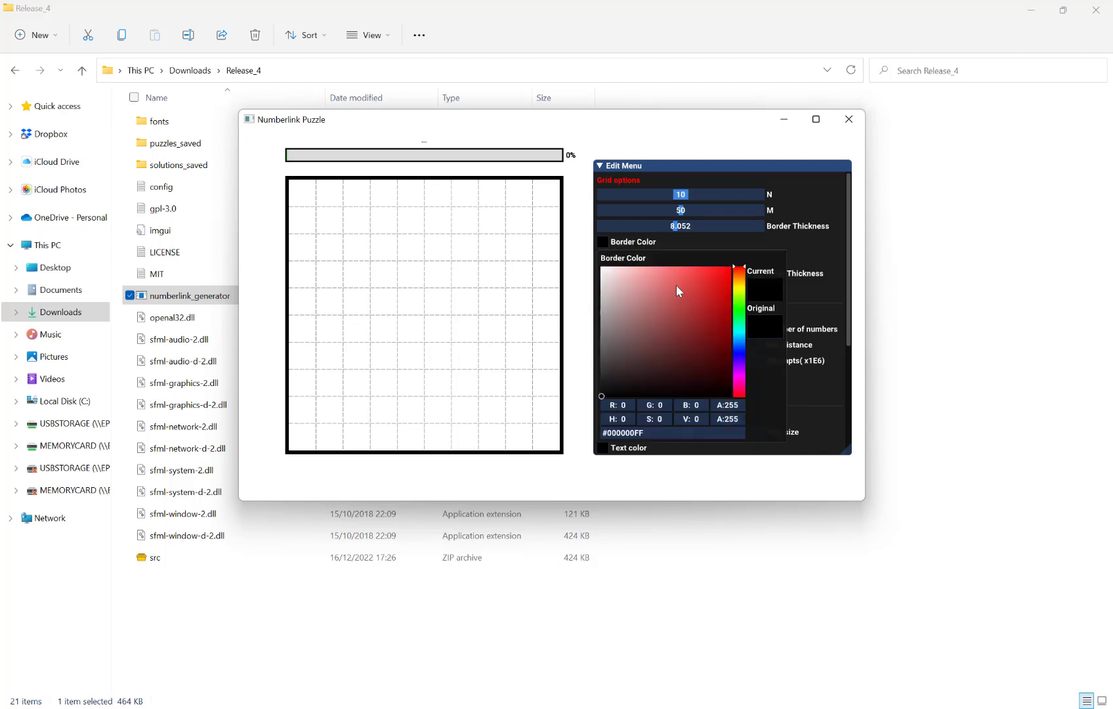
{"action": "left_click_drag", "start_coordinate": [678, 290], "coordinate": [584, 427]}
{"action": "left_click", "coordinate": [814, 255]}
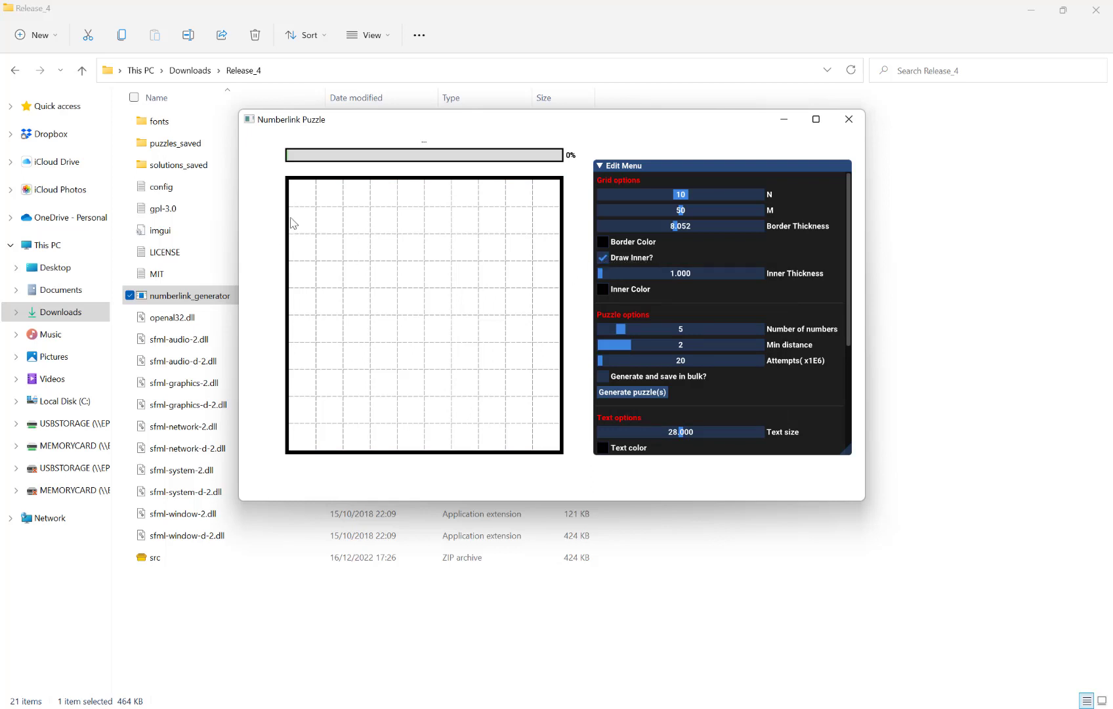
{"action": "left_click", "coordinate": [603, 257]}
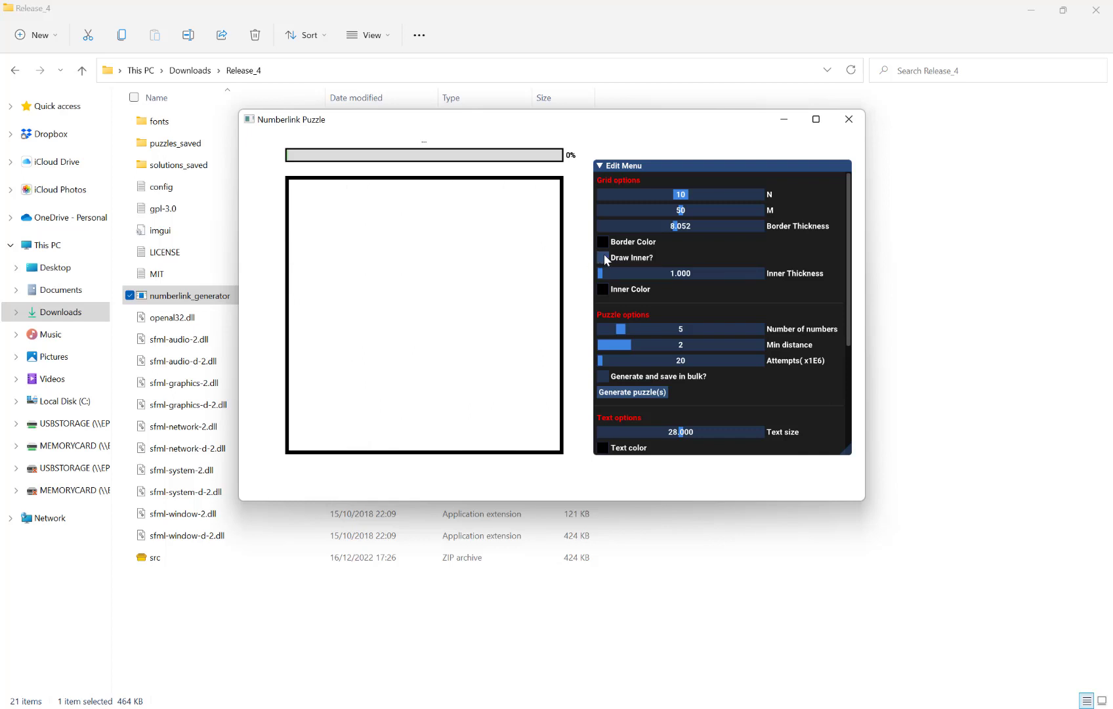
{"action": "left_click", "coordinate": [603, 256]}
Set the inner grid lines' thickness to about 1.16 and their colour to grey B6B6B6
{"action": "mouse_move", "coordinate": [601, 272]}
{"action": "left_mouse_down"}
{"action": "mouse_move", "coordinate": [779, 273]}
{"action": "mouse_move", "coordinate": [605, 268]}
{"action": "left_mouse_up"}
{"action": "left_click", "coordinate": [606, 289]}
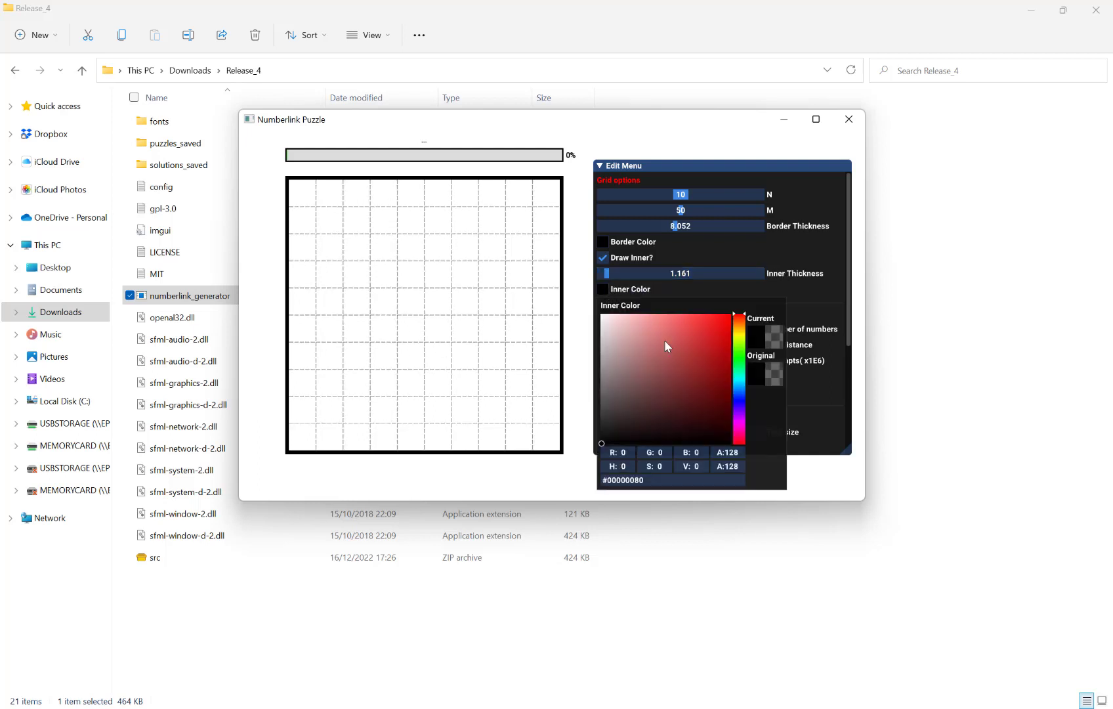
{"action": "left_click", "coordinate": [644, 316]}
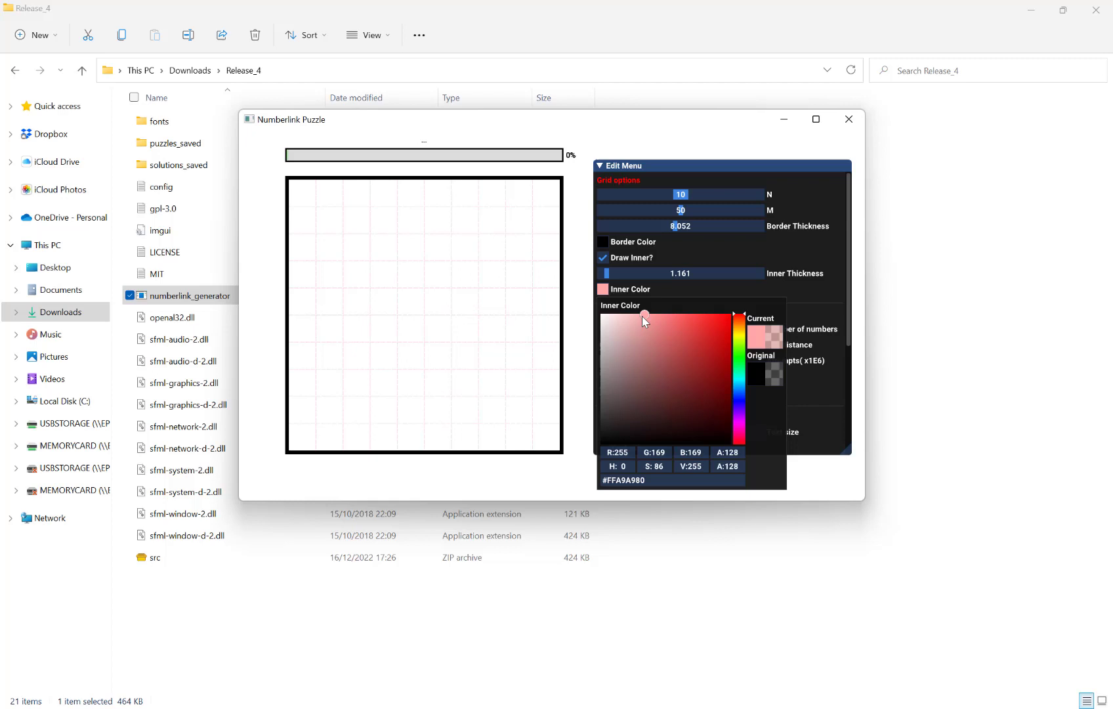
{"action": "mouse_move", "coordinate": [643, 316]}
{"action": "left_mouse_down"}
{"action": "mouse_move", "coordinate": [598, 374]}
{"action": "mouse_move", "coordinate": [596, 350]}
{"action": "left_mouse_up"}
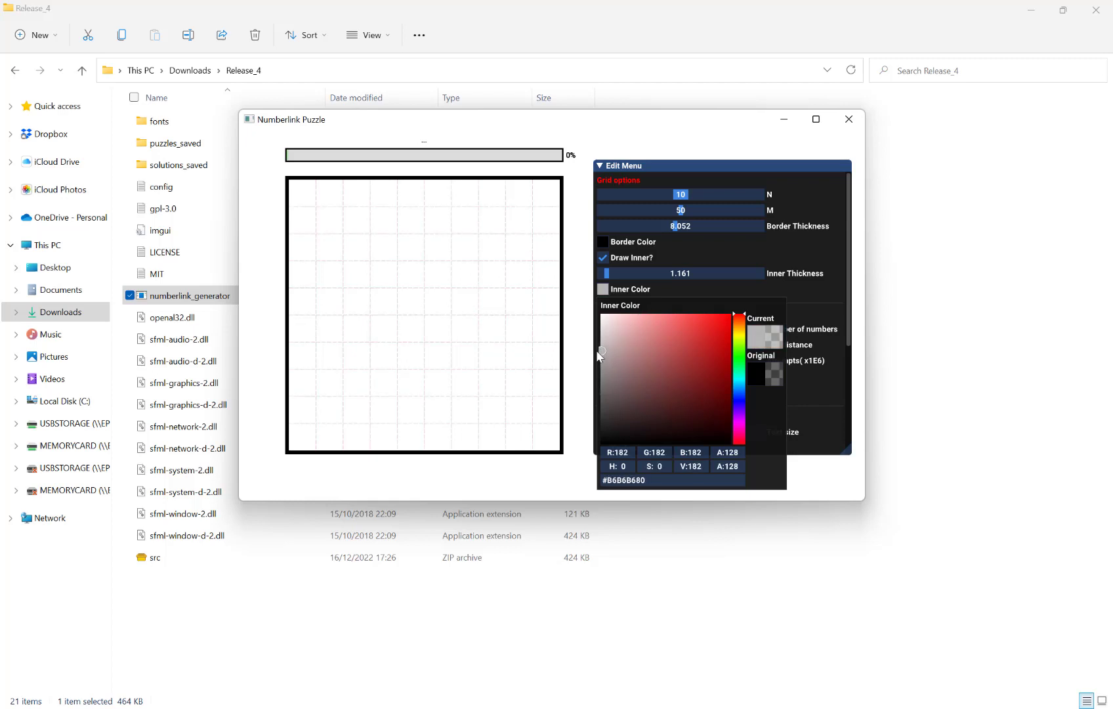
{"action": "left_click", "coordinate": [831, 290]}
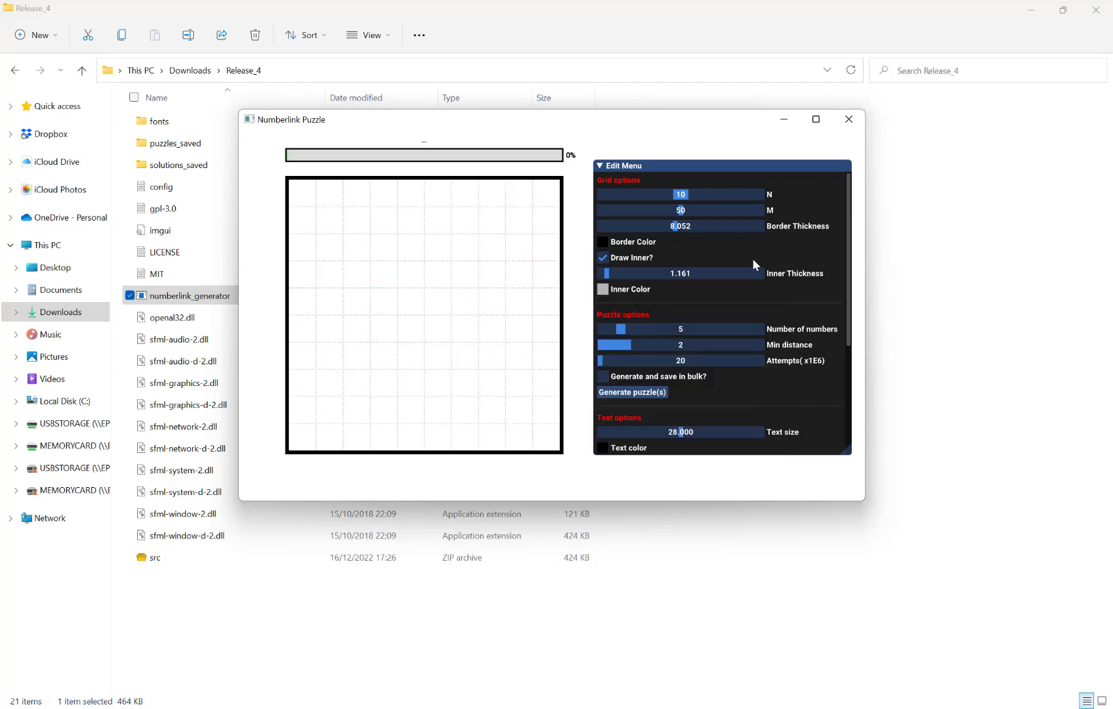
Generate a single numberlink puzzle with the current puzzle options
{"action": "scroll", "coordinate": [752, 258], "scroll_direction": "down", "scroll_amount": 3}
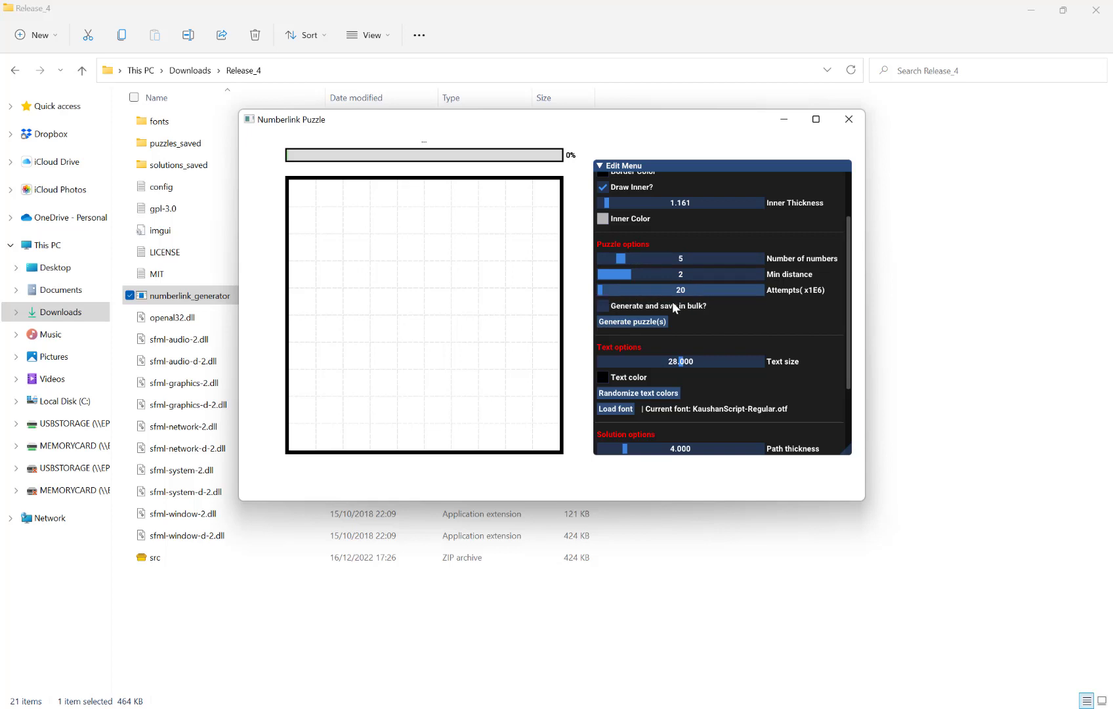
{"action": "scroll", "coordinate": [706, 310], "scroll_direction": "up", "scroll_amount": 3}
{"action": "scroll", "coordinate": [687, 301], "scroll_direction": "down", "scroll_amount": 4}
{"action": "scroll", "coordinate": [693, 297], "scroll_direction": "up", "scroll_amount": 1}
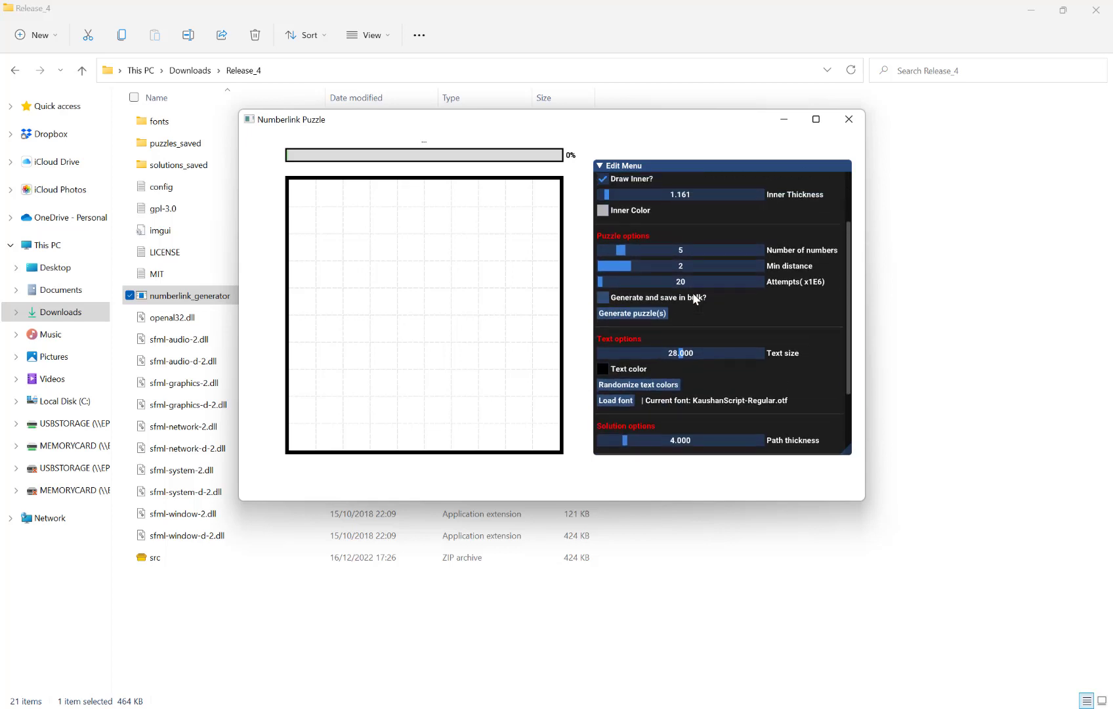
{"action": "scroll", "coordinate": [694, 299], "scroll_direction": "up", "scroll_amount": 3}
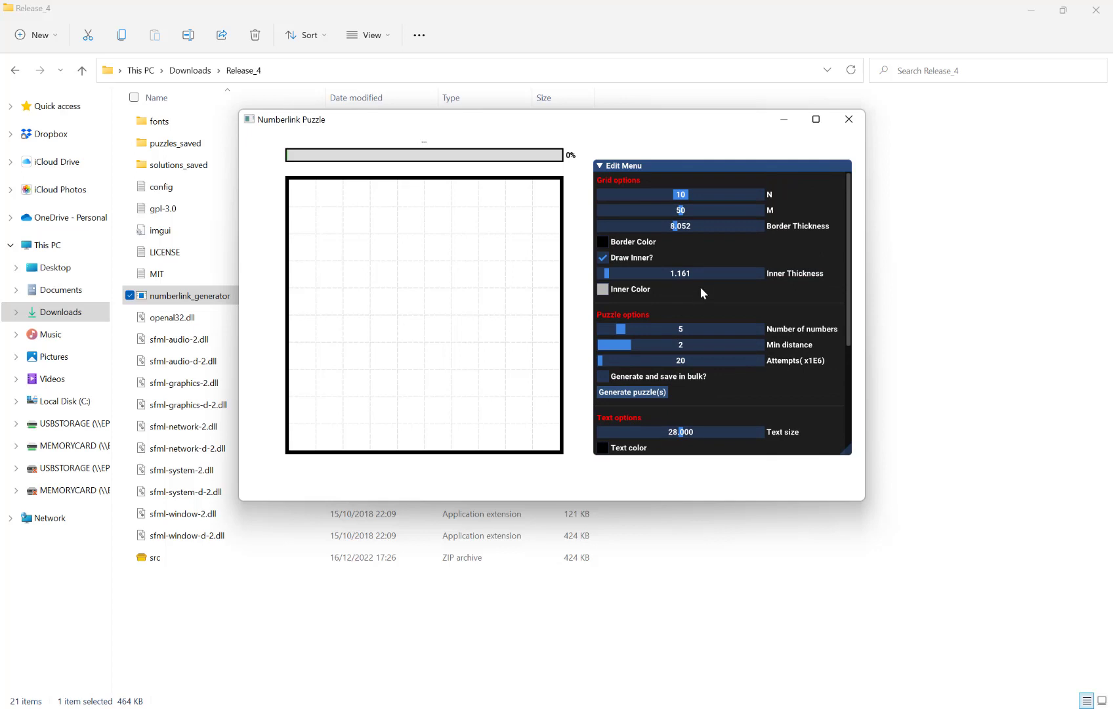
{"action": "scroll", "coordinate": [679, 246], "scroll_direction": "down", "scroll_amount": 3}
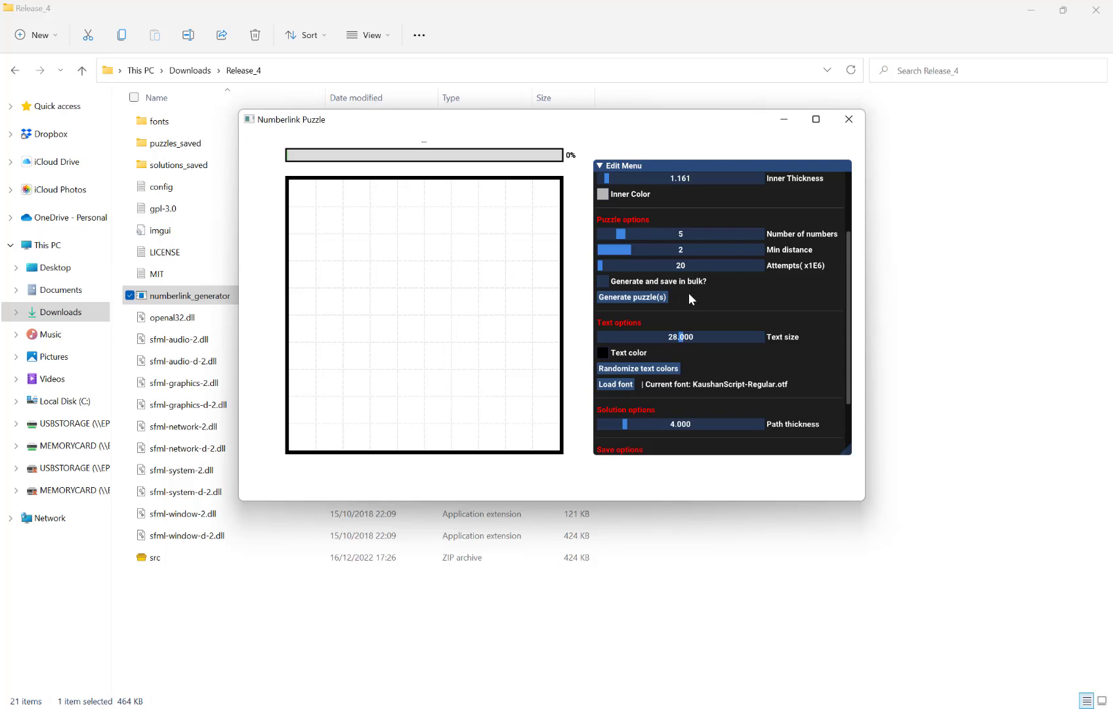
{"action": "scroll", "coordinate": [688, 293], "scroll_direction": "down", "scroll_amount": 2}
{"action": "scroll", "coordinate": [689, 293], "scroll_direction": "up", "scroll_amount": 3}
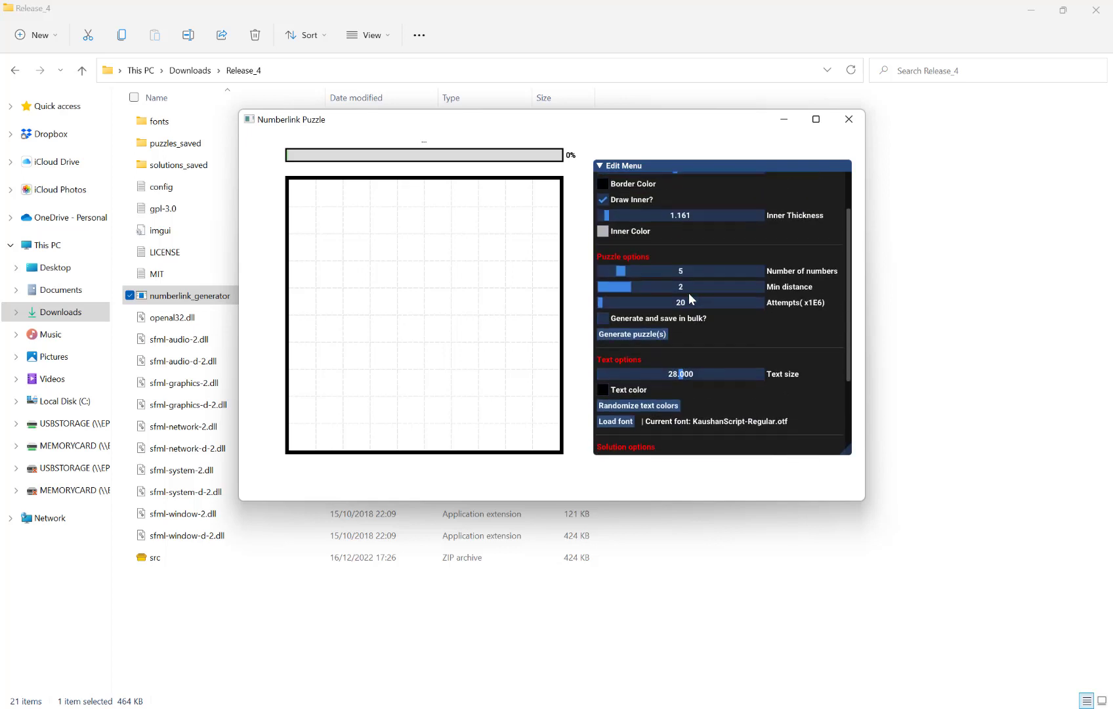
{"action": "left_click", "coordinate": [655, 337]}
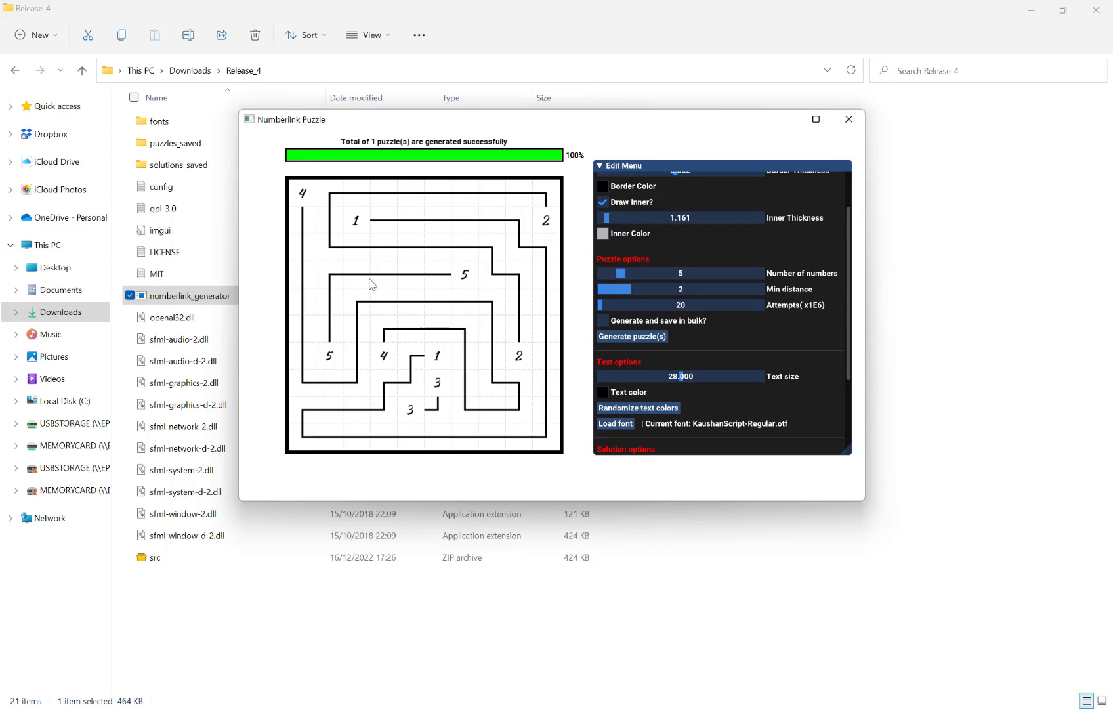
Enable generating and saving puzzles in bulk and set the bulk count to 100
{"action": "scroll", "coordinate": [701, 313], "scroll_direction": "down", "scroll_amount": 3}
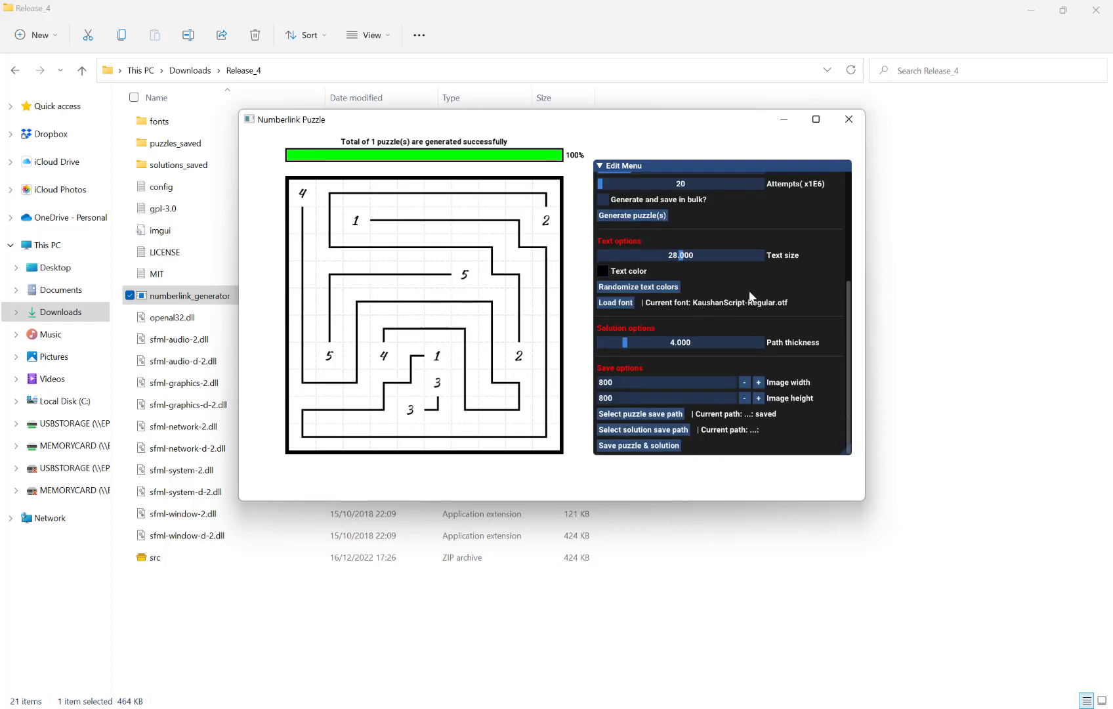
{"action": "scroll", "coordinate": [740, 305], "scroll_direction": "up", "scroll_amount": 3}
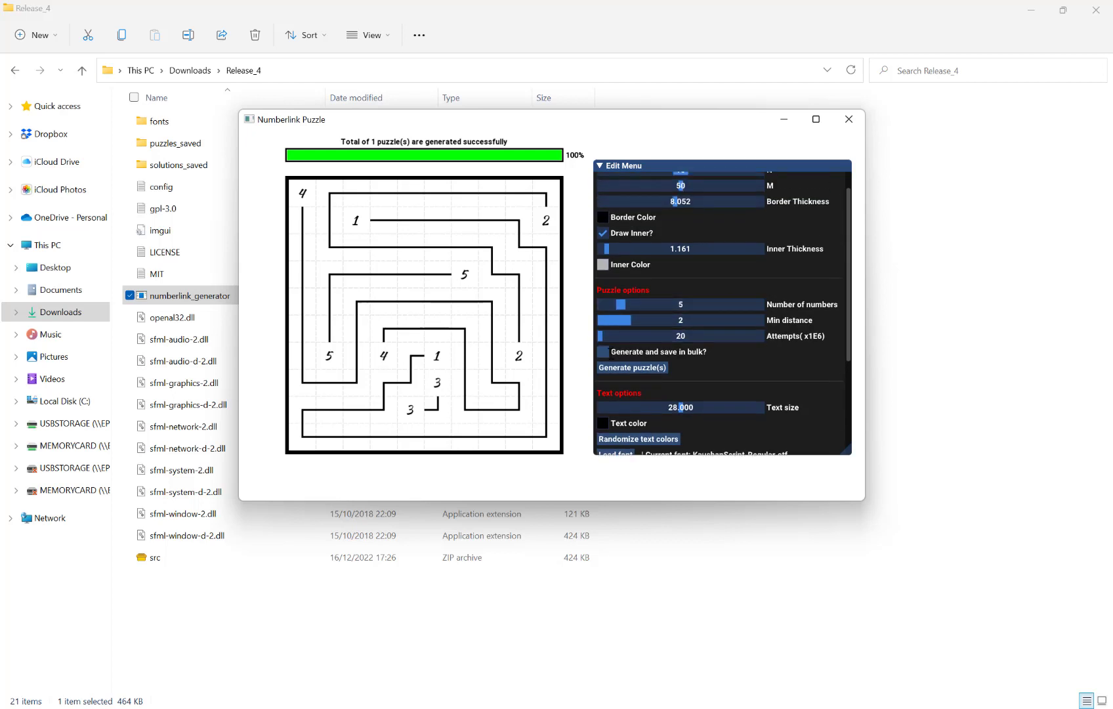
{"action": "left_click", "coordinate": [602, 352]}
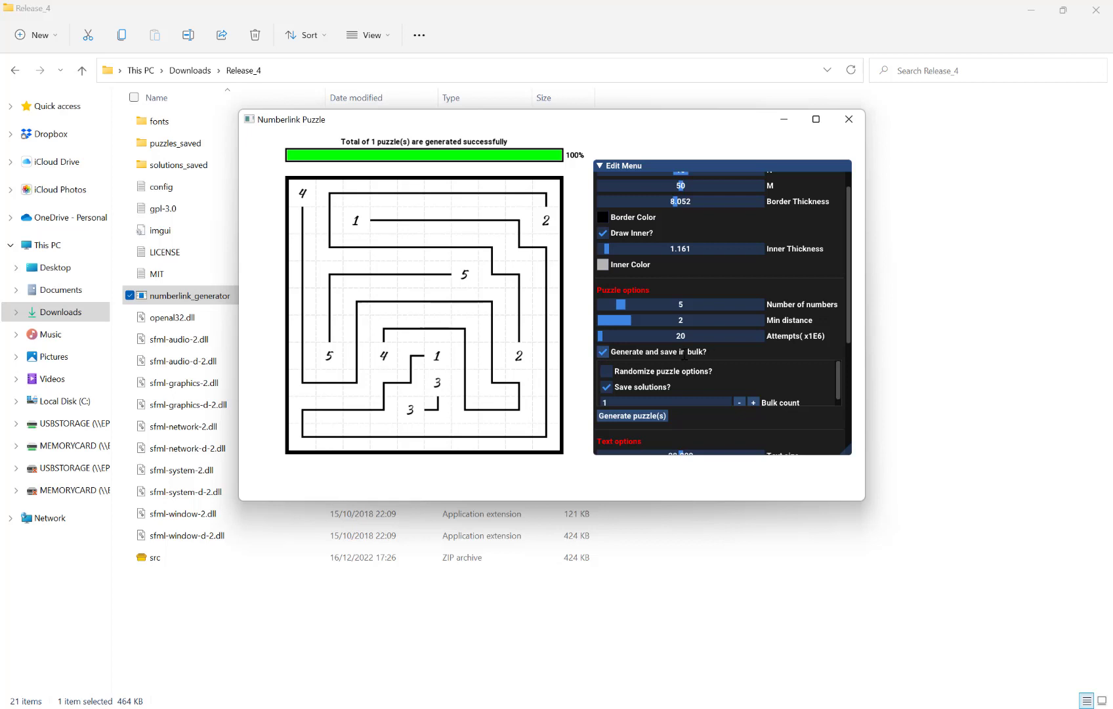
{"action": "scroll", "coordinate": [749, 361], "scroll_direction": "down", "scroll_amount": 1}
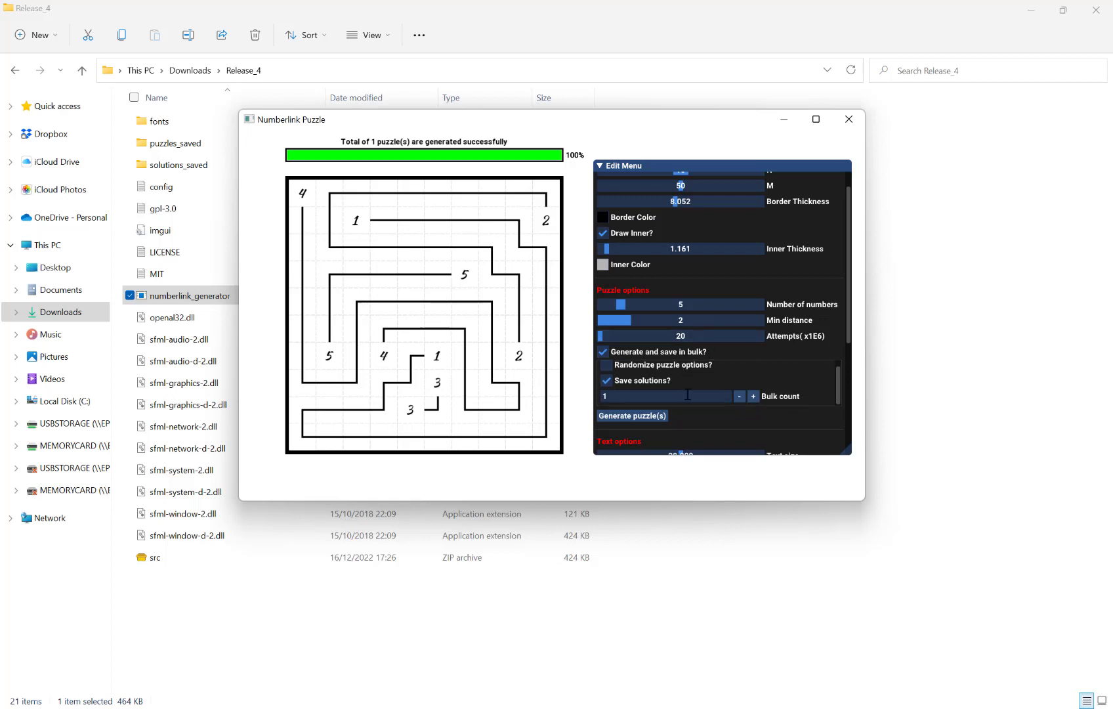
{"action": "left_click", "coordinate": [753, 395]}
{"action": "left_click", "coordinate": [753, 396]}
{"action": "left_click", "coordinate": [752, 396]}
{"action": "left_click", "coordinate": [752, 396]}
{"action": "left_click", "coordinate": [752, 396]}
{"action": "left_click_drag", "start_coordinate": [753, 395], "coordinate": [753, 395]}
{"action": "left_click", "coordinate": [685, 397]}
{"action": "key", "text": "BackSpace"}
{"action": "type", "text": "100"}
Increase the puzzle numbers' text size to 43 and check the text colour choices without changing the colour
{"action": "scroll", "coordinate": [846, 337], "scroll_direction": "down", "scroll_amount": 1}
{"action": "scroll", "coordinate": [845, 337], "scroll_direction": "down", "scroll_amount": 5}
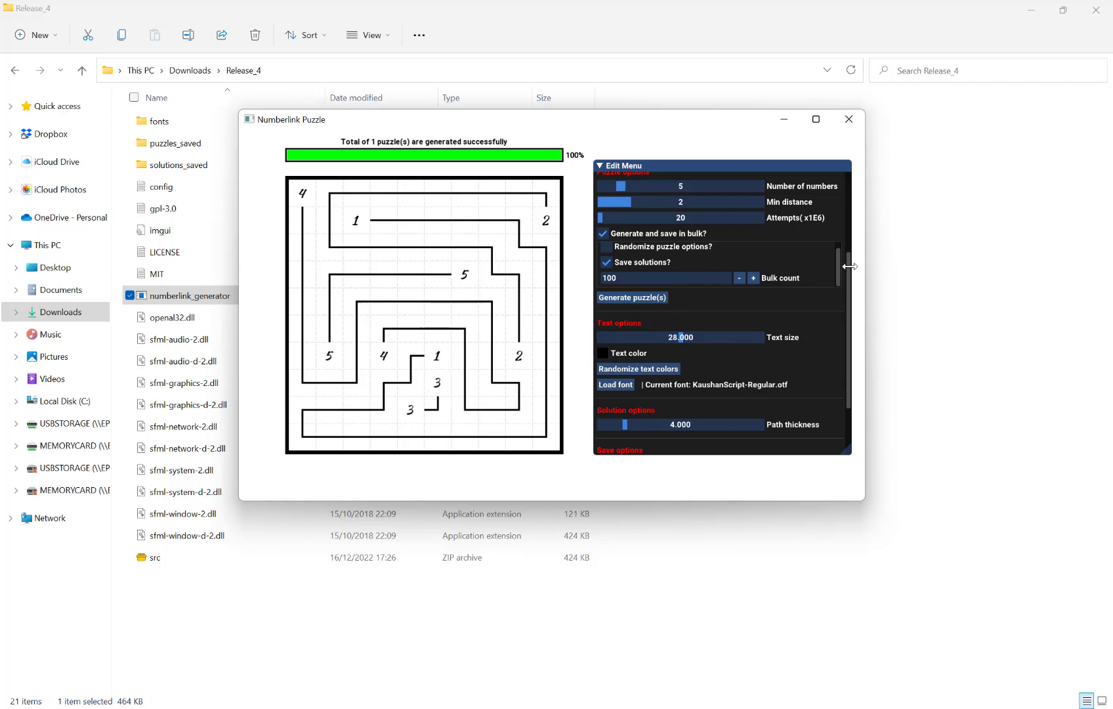
{"action": "left_click_drag", "start_coordinate": [851, 276], "coordinate": [847, 277]}
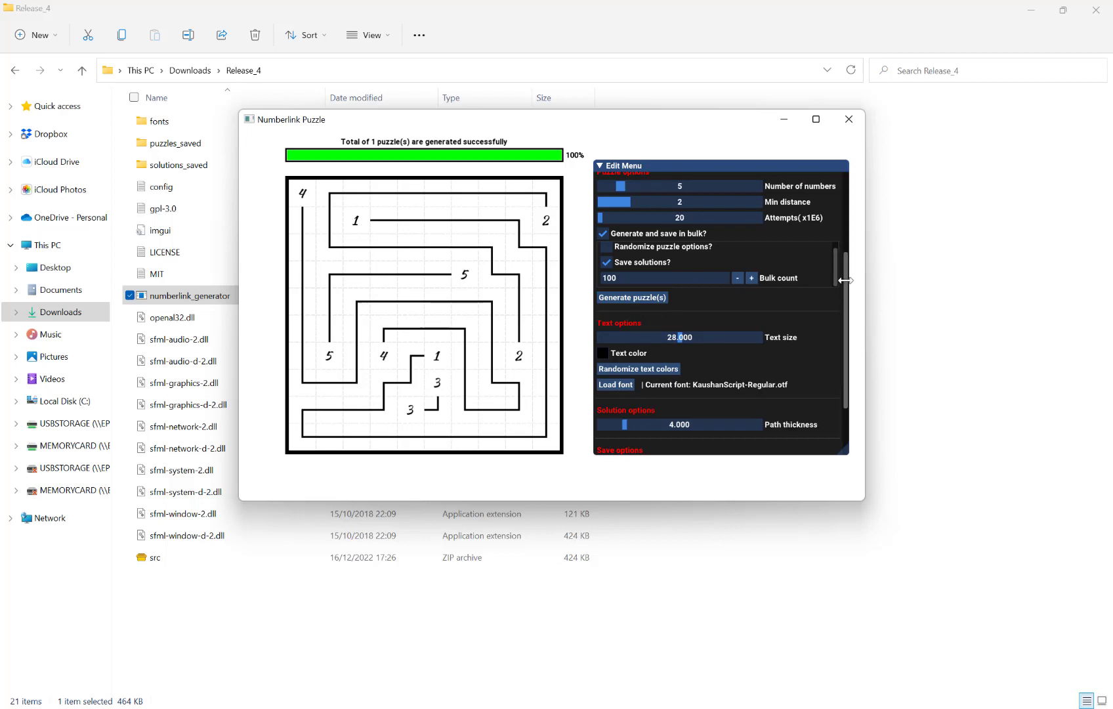
{"action": "scroll", "coordinate": [845, 288], "scroll_direction": "down", "scroll_amount": 1}
{"action": "scroll", "coordinate": [845, 292], "scroll_direction": "down", "scroll_amount": 1}
{"action": "left_click_drag", "start_coordinate": [680, 310], "coordinate": [740, 305]}
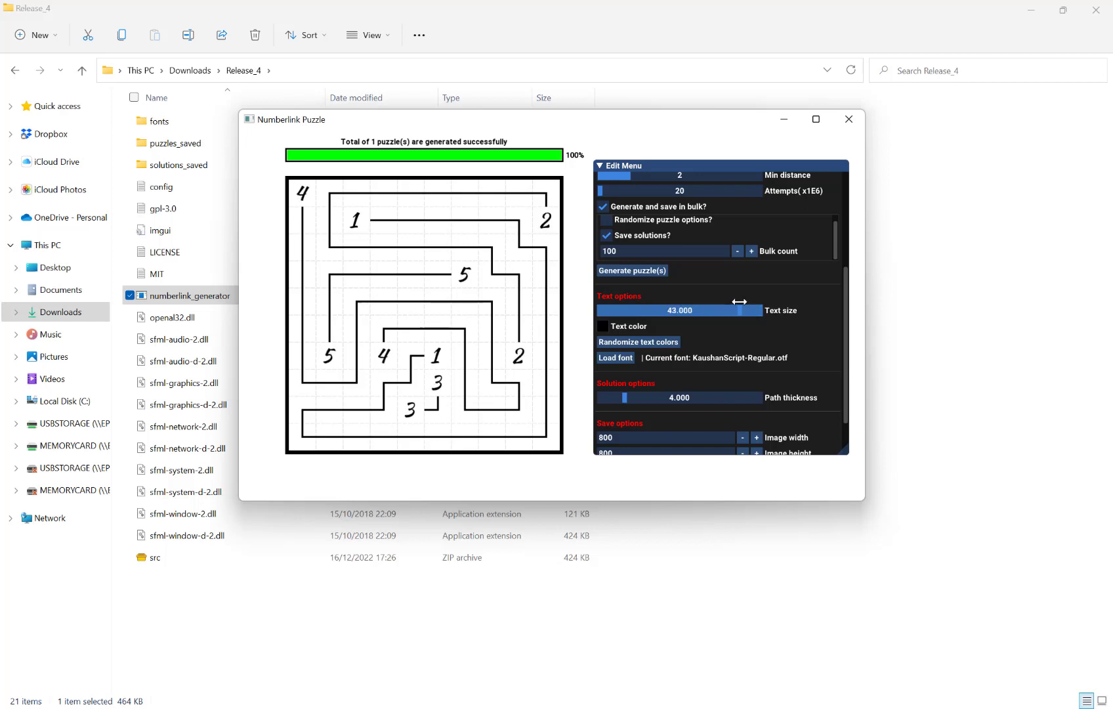
{"action": "left_click", "coordinate": [600, 327]}
{"action": "left_click", "coordinate": [824, 332]}
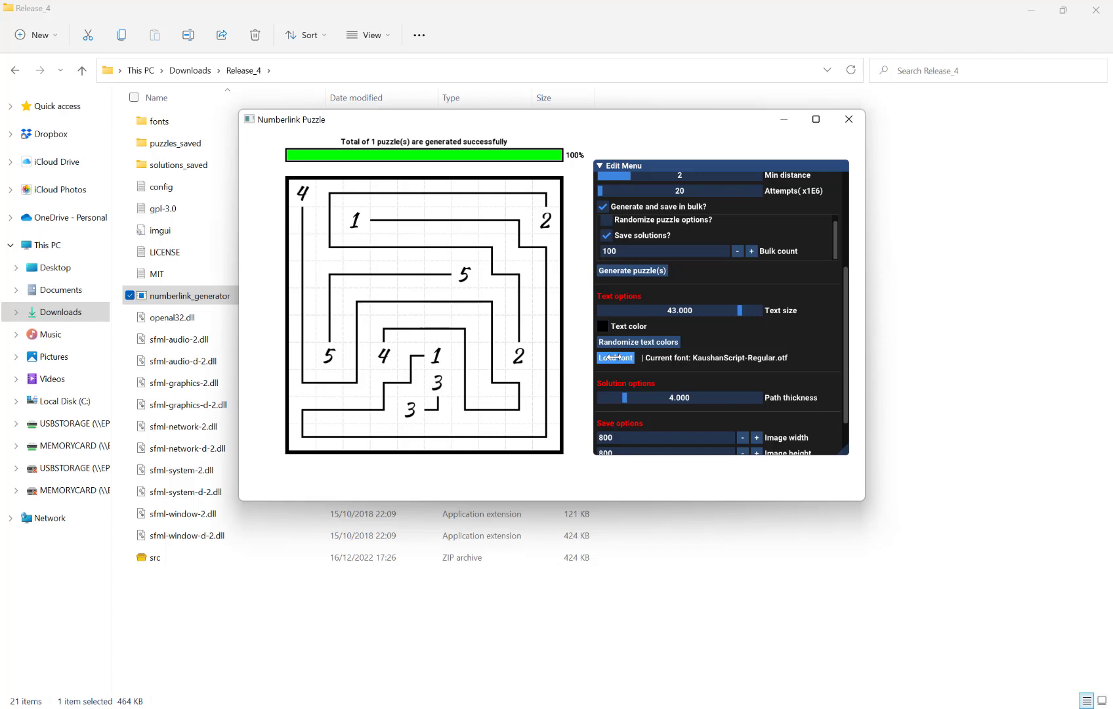
Load the font Roboto-Bold.ttf from the fonts folder for the puzzle numbers
{"action": "left_click", "coordinate": [615, 357]}
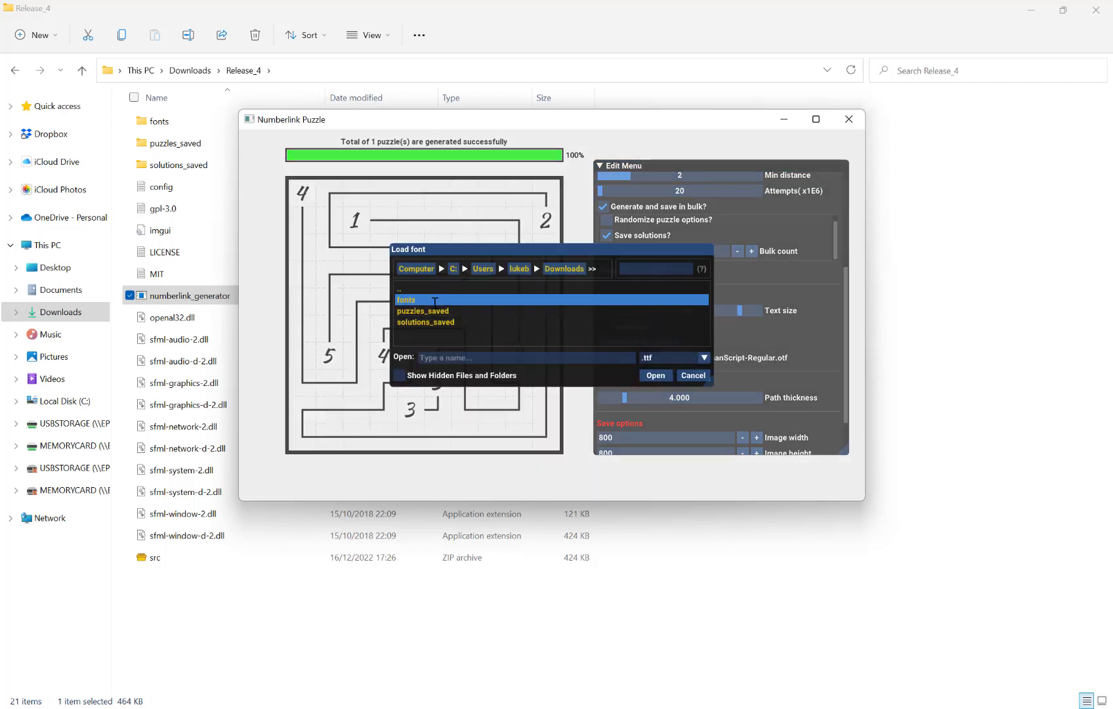
{"action": "double_click", "coordinate": [434, 300]}
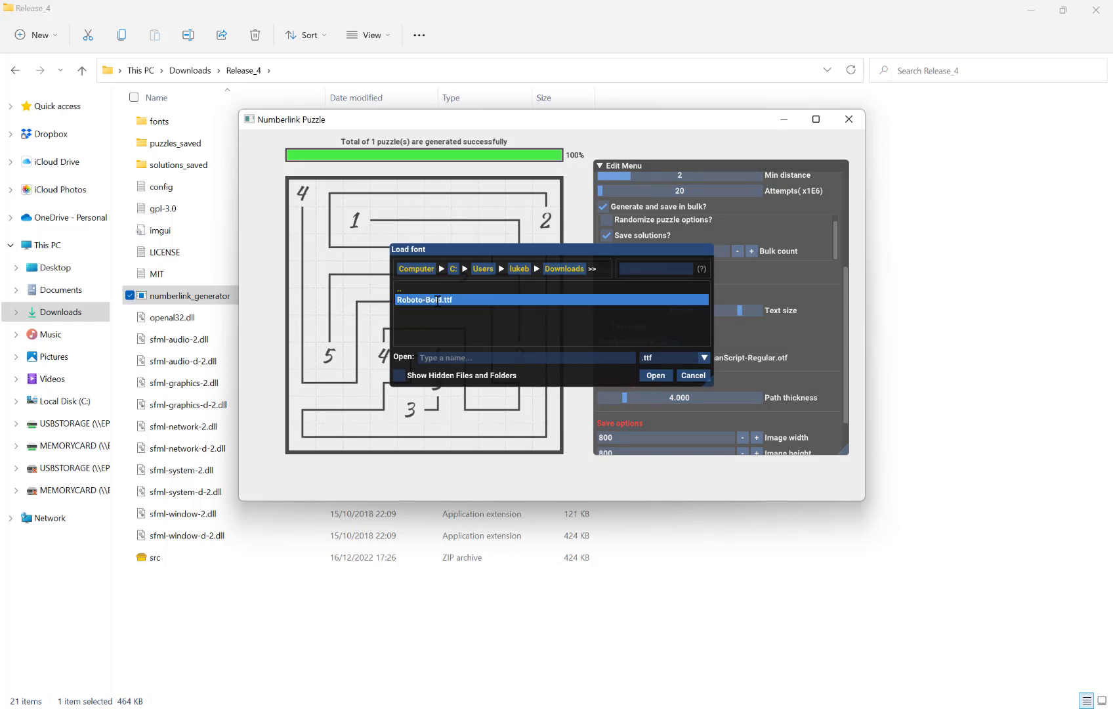
{"action": "left_click", "coordinate": [437, 300]}
{"action": "left_click", "coordinate": [655, 375]}
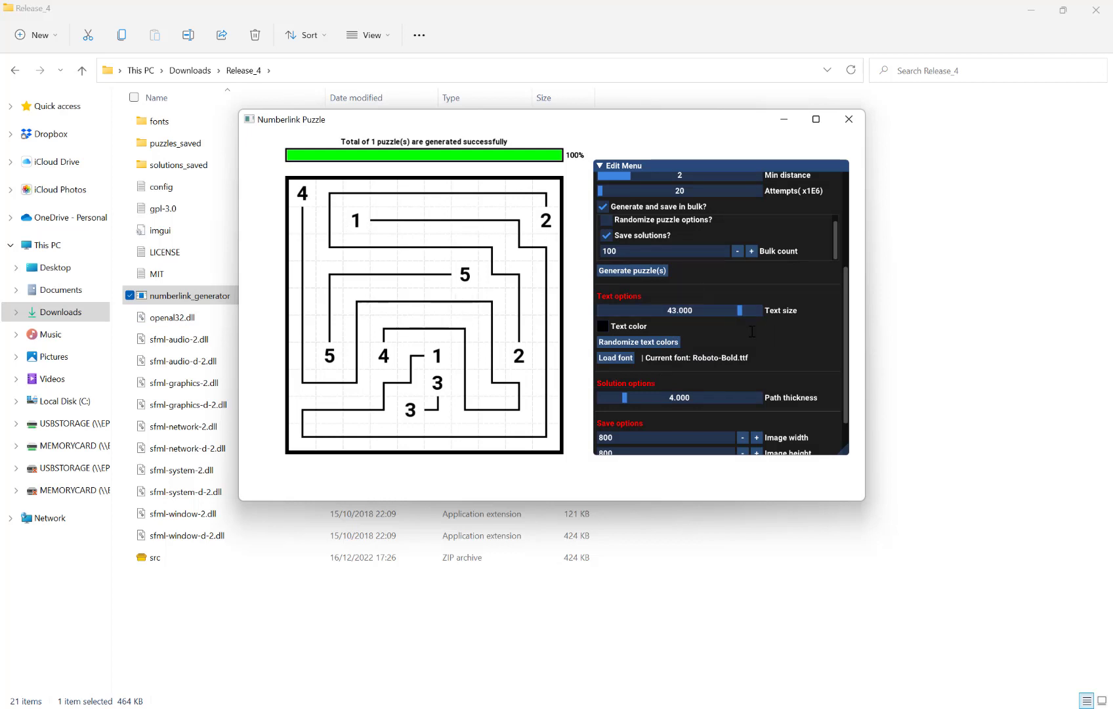
Set the solution path thickness to about 10.54 and both the saved image width and height to 1920
{"action": "scroll", "coordinate": [676, 357], "scroll_direction": "down", "scroll_amount": 2}
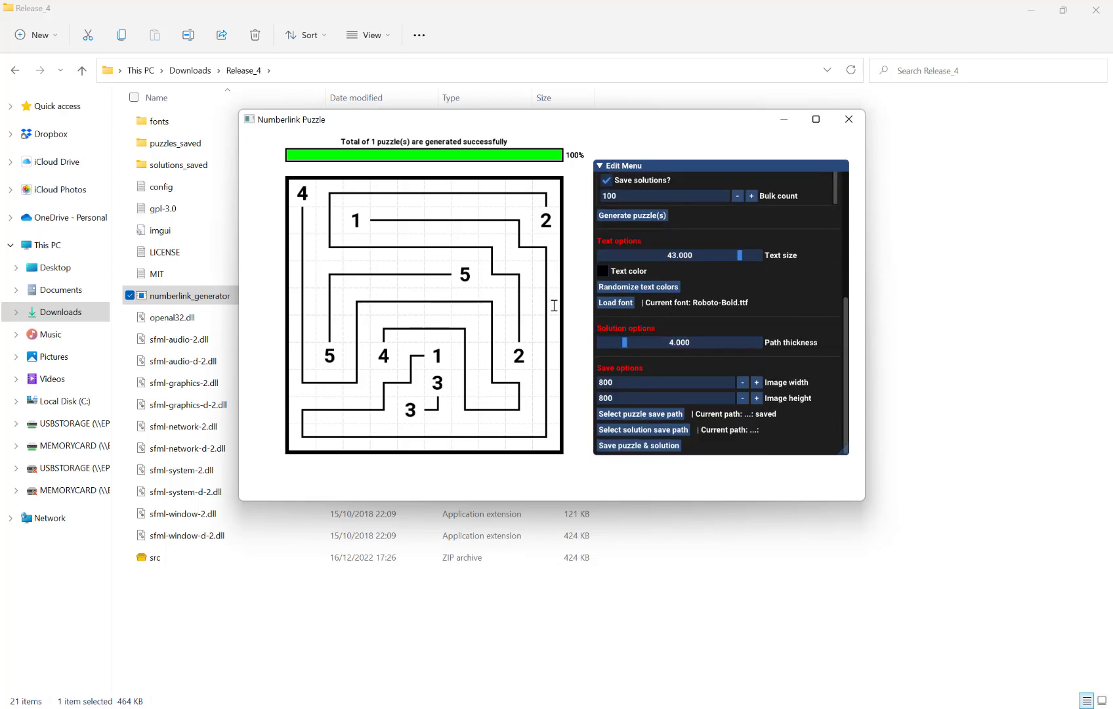
{"action": "left_click_drag", "start_coordinate": [624, 342], "coordinate": [705, 341]}
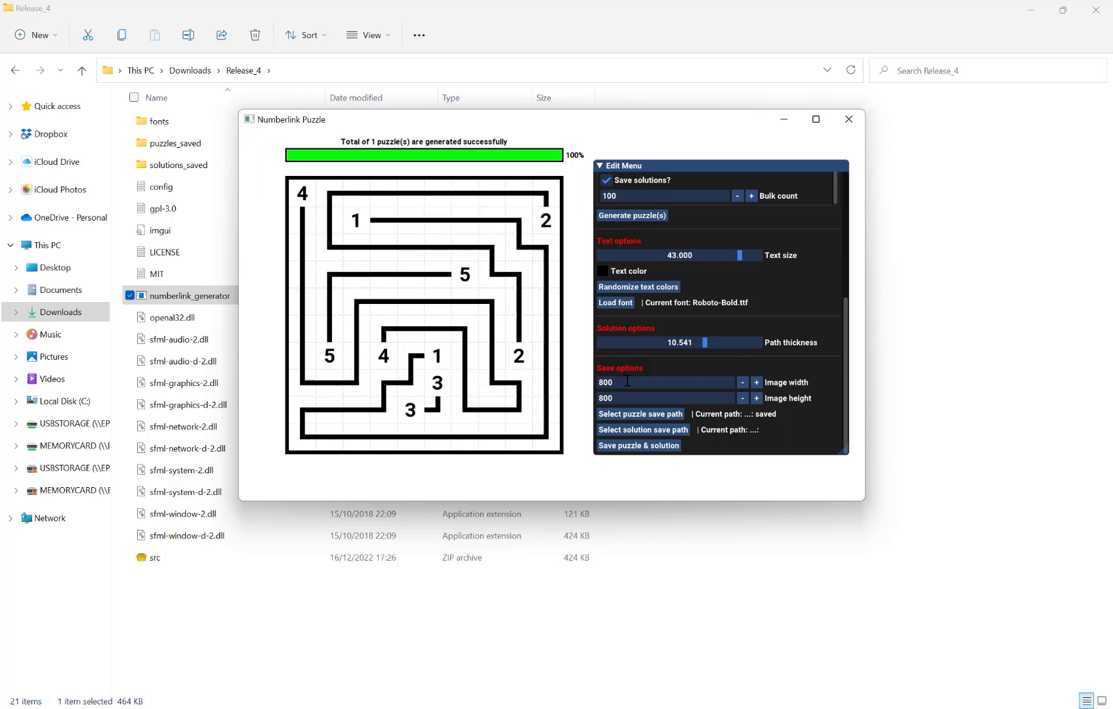
{"action": "left_click", "coordinate": [662, 378]}
{"action": "type", "text": "2000"}
{"action": "left_click", "coordinate": [614, 397]}
{"action": "type", "text": "1920"}
{"action": "left_click", "coordinate": [652, 382]}
{"action": "left_click", "coordinate": [653, 396]}
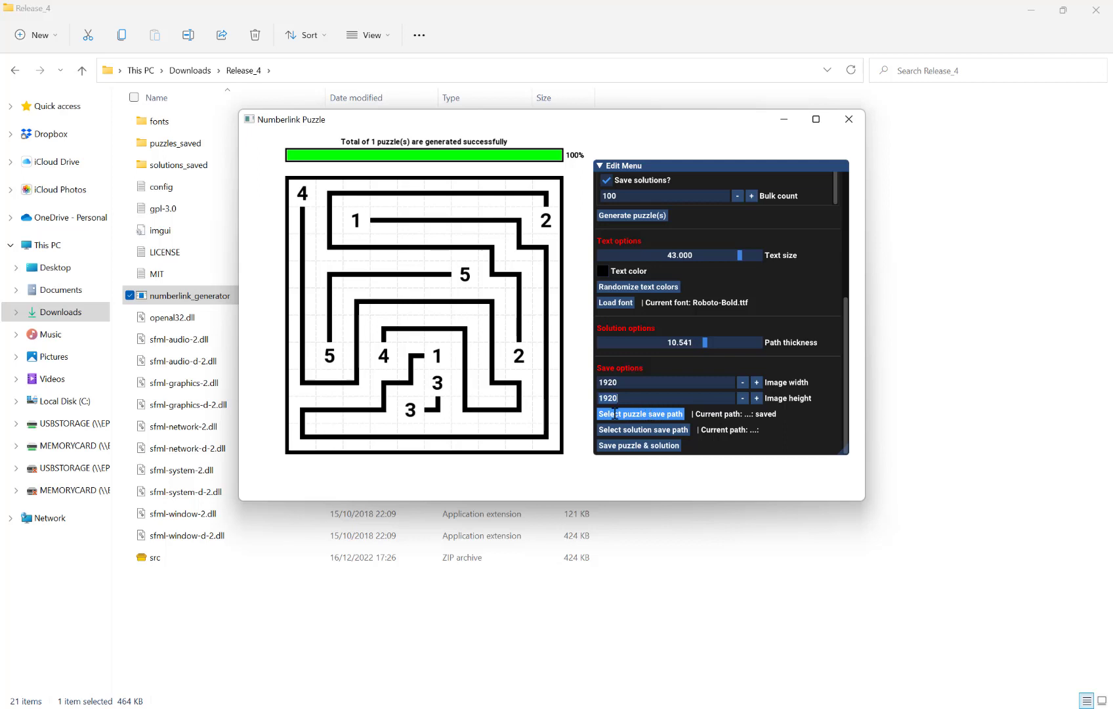
Choose puzzles_saved as the puzzle save folder and solutions_saved as the solution save folder
{"action": "left_click", "coordinate": [657, 414]}
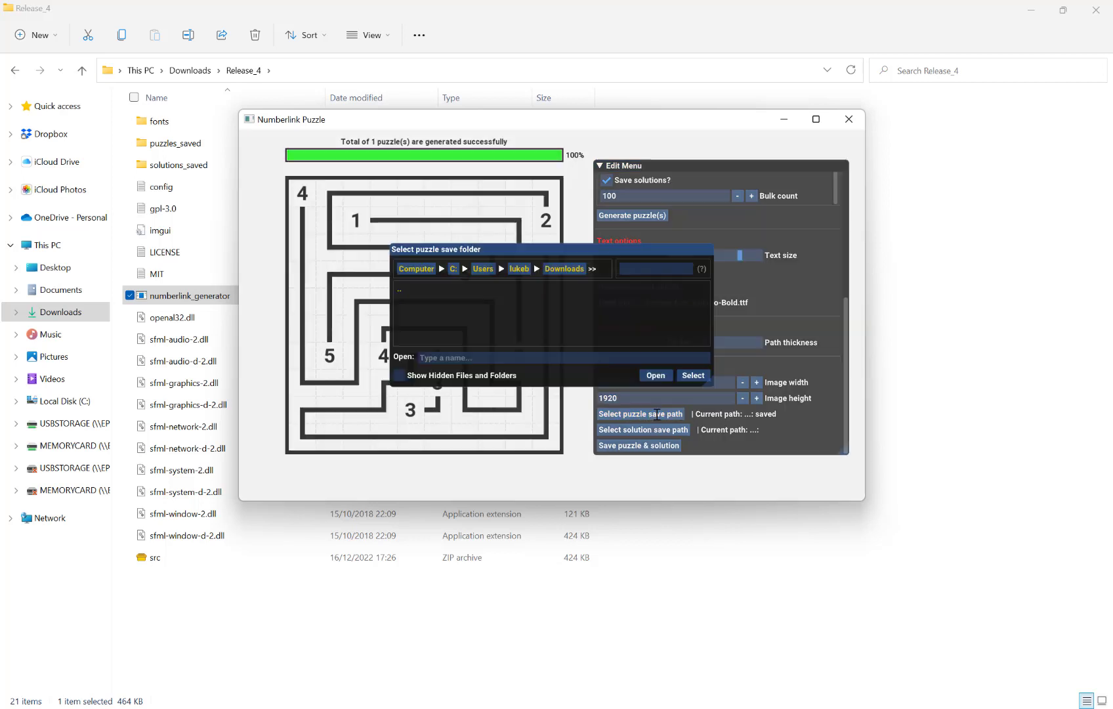
{"action": "left_click", "coordinate": [693, 375]}
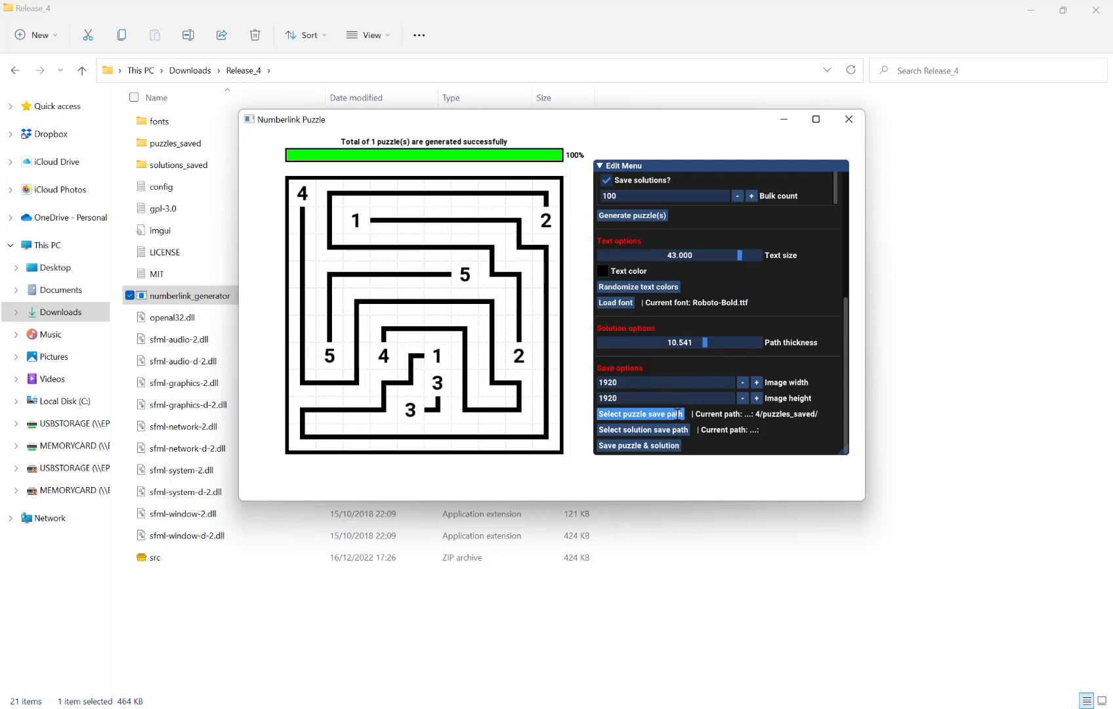
{"action": "left_click", "coordinate": [656, 429]}
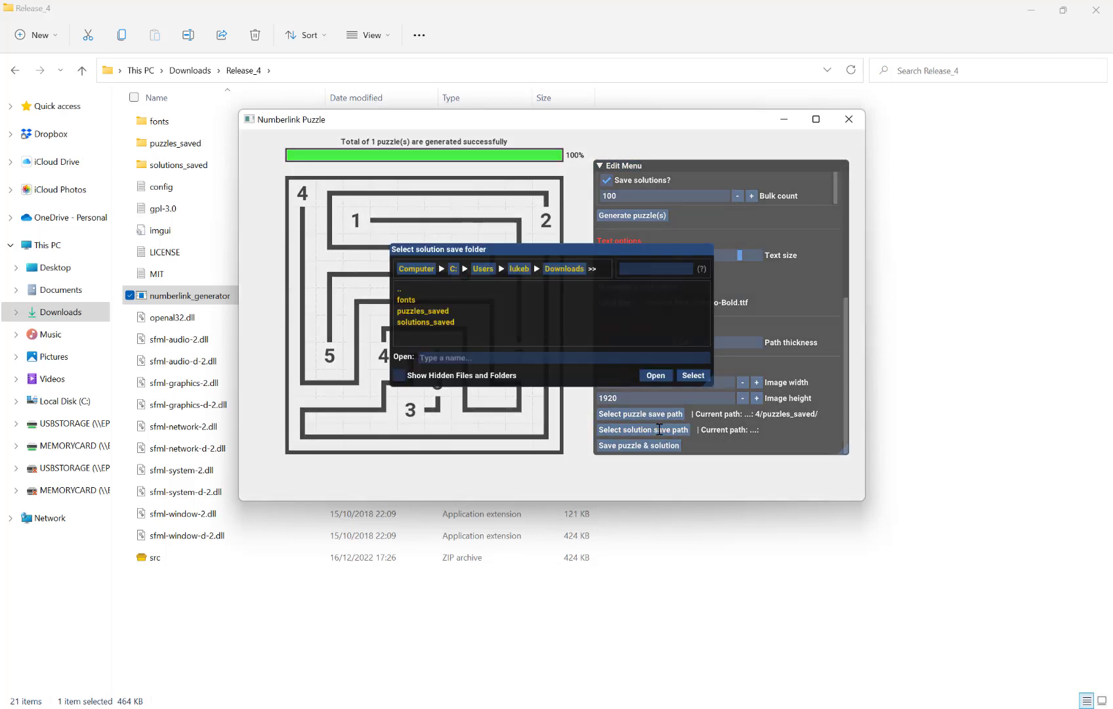
{"action": "left_click", "coordinate": [572, 323]}
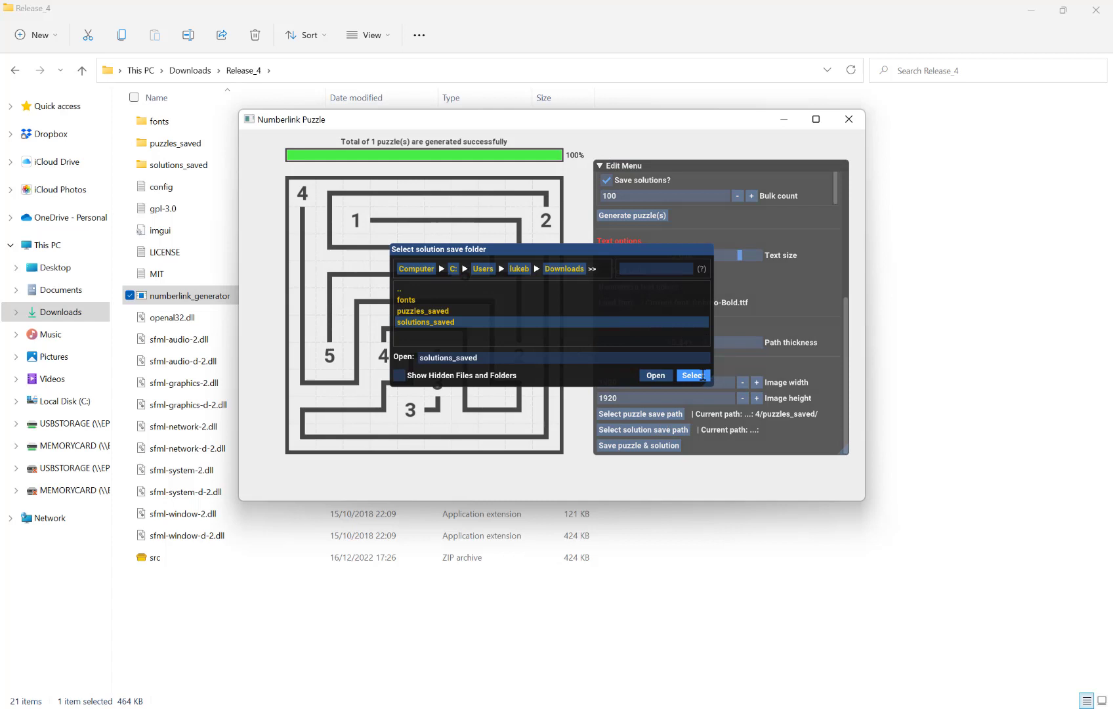
{"action": "left_click", "coordinate": [693, 375]}
{"action": "scroll", "coordinate": [781, 374], "scroll_direction": "up", "scroll_amount": 4}
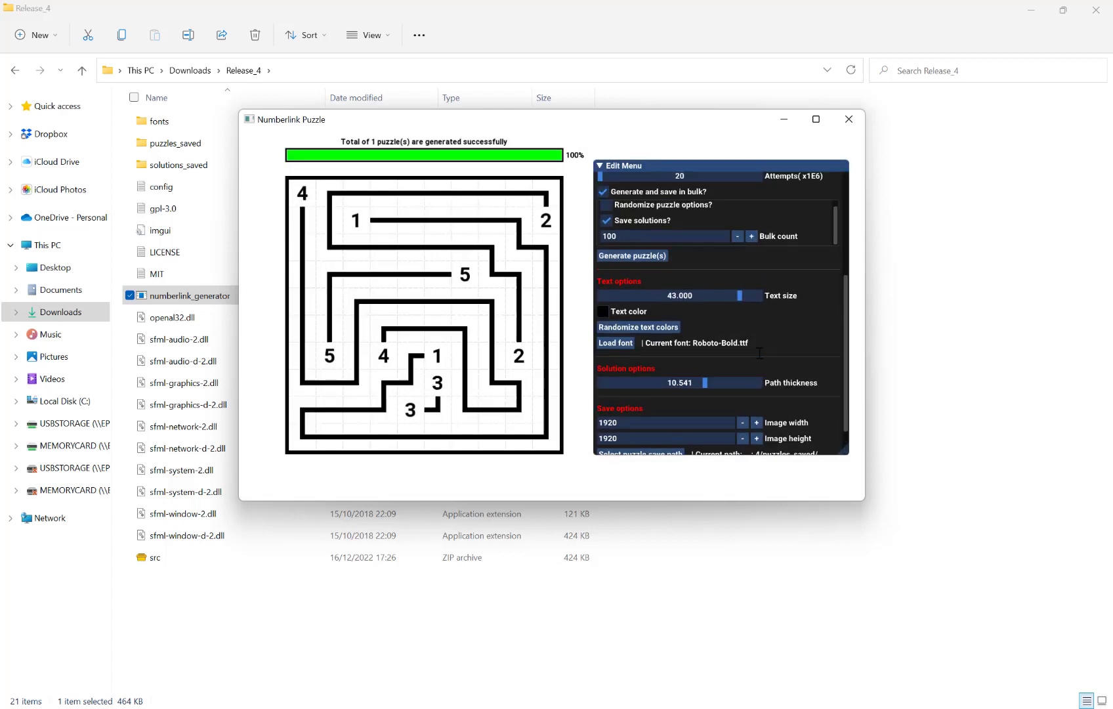
Generate and save 100 numberlink puzzles with their solutions in bulk using the configured options
{"action": "scroll", "coordinate": [768, 361], "scroll_direction": "down", "scroll_amount": 3}
{"action": "scroll", "coordinate": [759, 353], "scroll_direction": "up", "scroll_amount": 2}
{"action": "scroll", "coordinate": [759, 353], "scroll_direction": "up", "scroll_amount": 3}
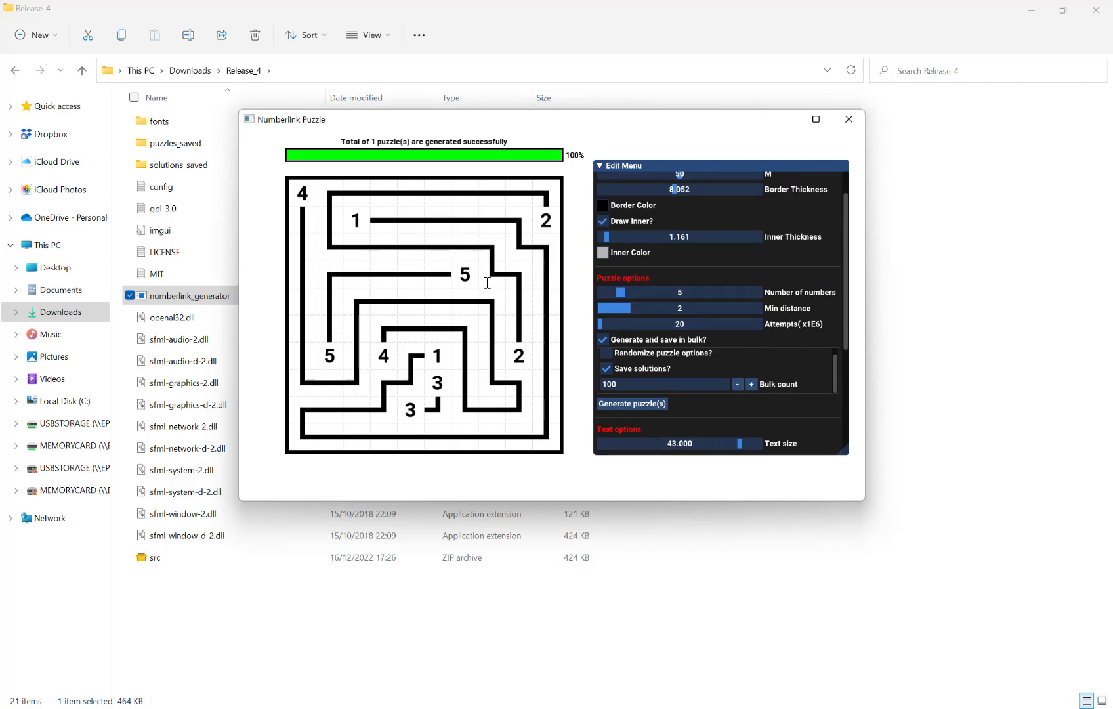
{"action": "scroll", "coordinate": [710, 326], "scroll_direction": "down", "scroll_amount": 5}
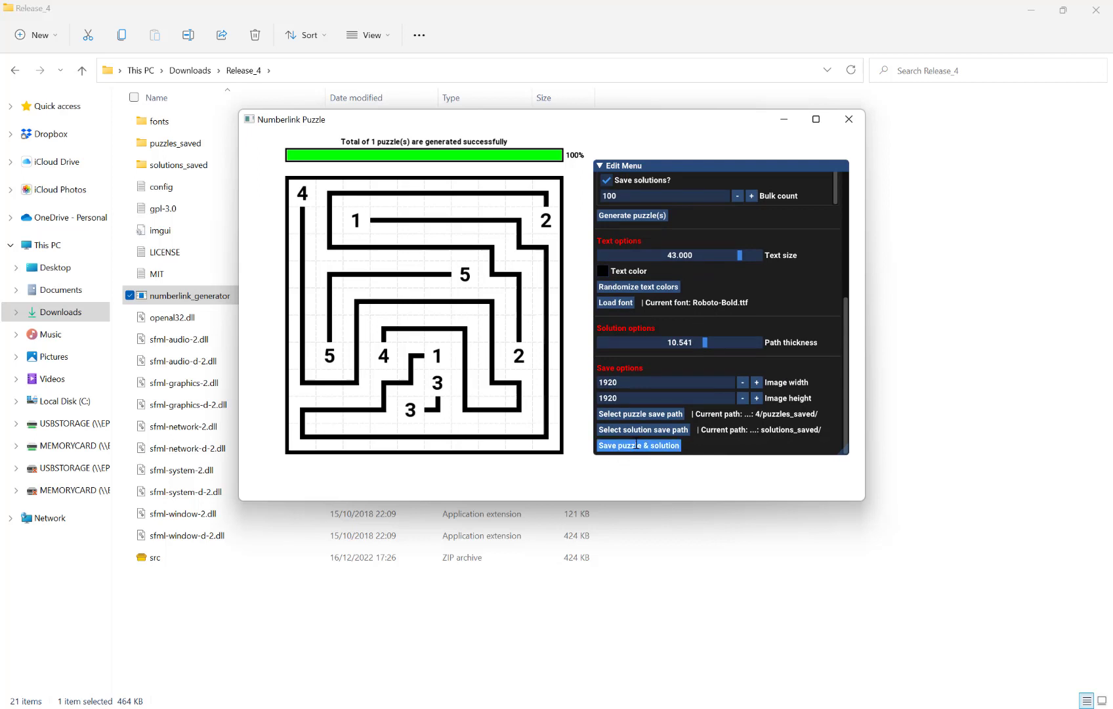
{"action": "scroll", "coordinate": [709, 362], "scroll_direction": "up", "scroll_amount": 3}
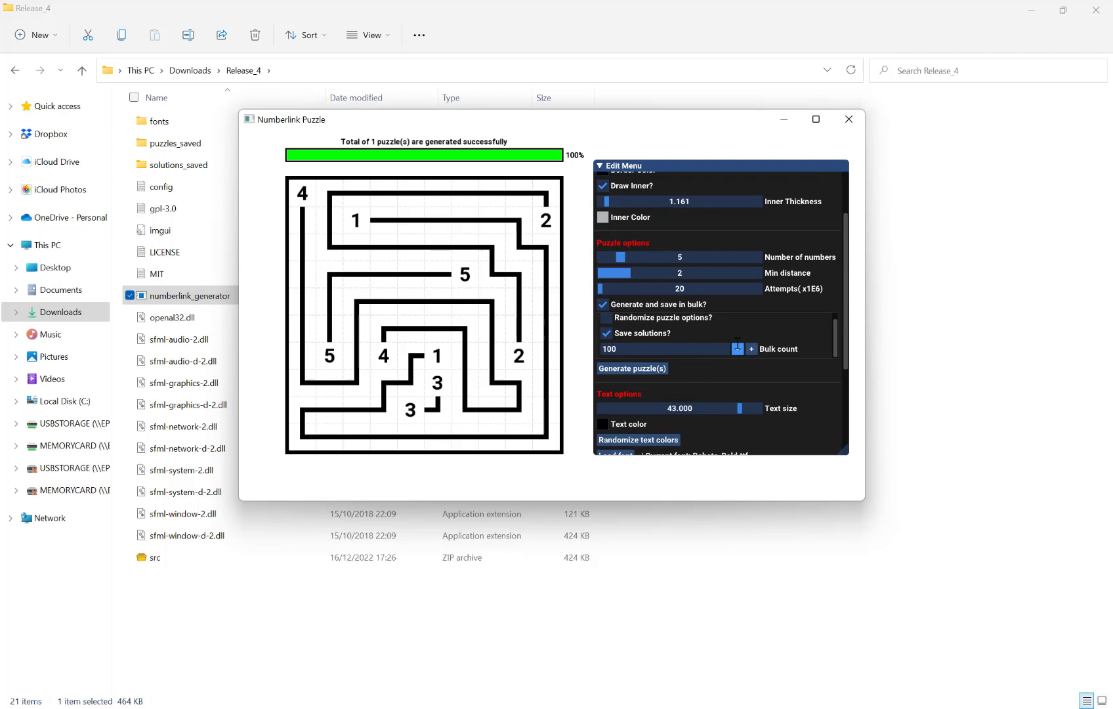
{"action": "left_click", "coordinate": [638, 368]}
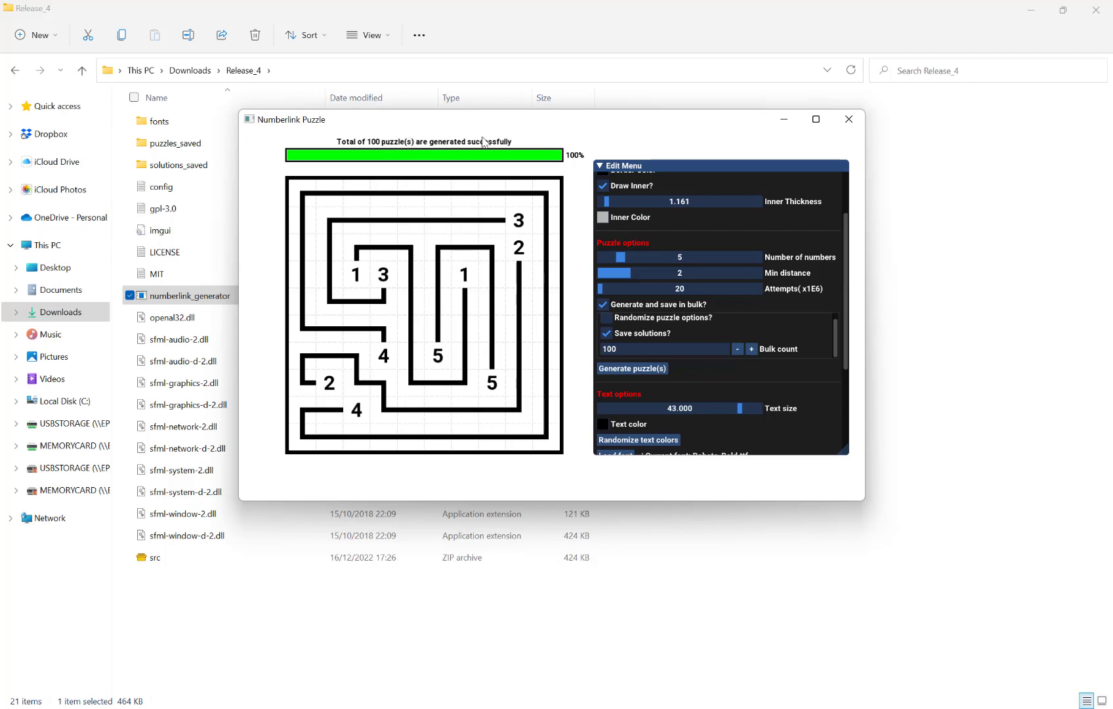
Switch to File Explorer and examine the generated images in the puzzles_saved folder and the solutions_saved folder
{"action": "left_click", "coordinate": [942, 204]}
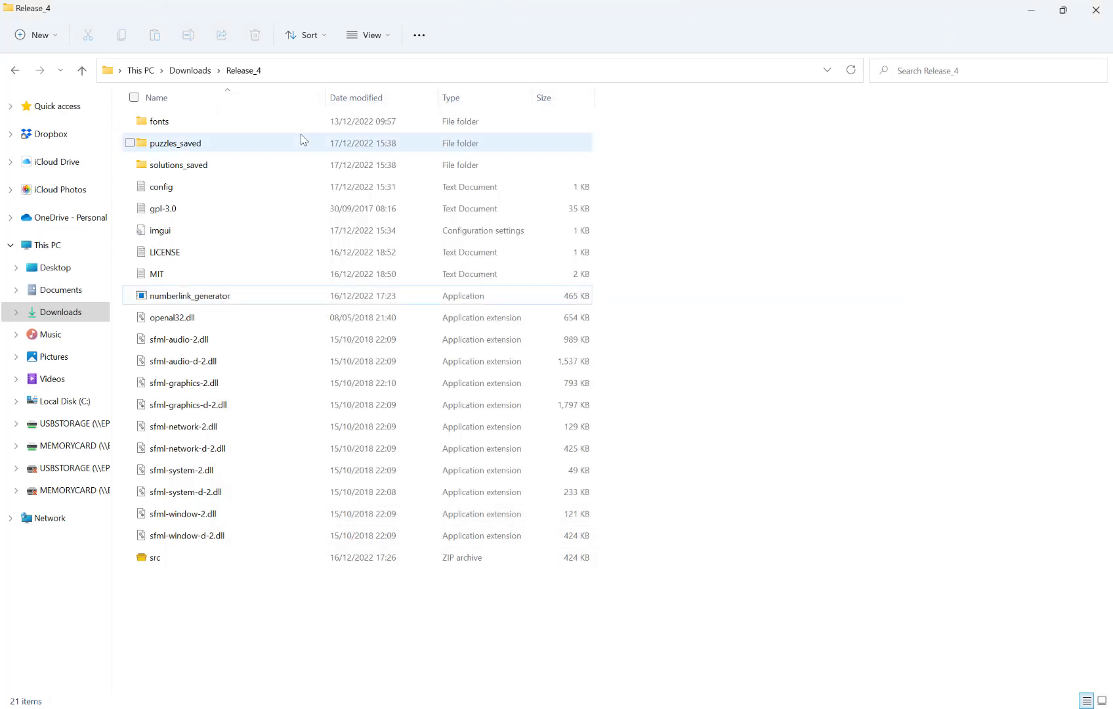
{"action": "double_click", "coordinate": [278, 136]}
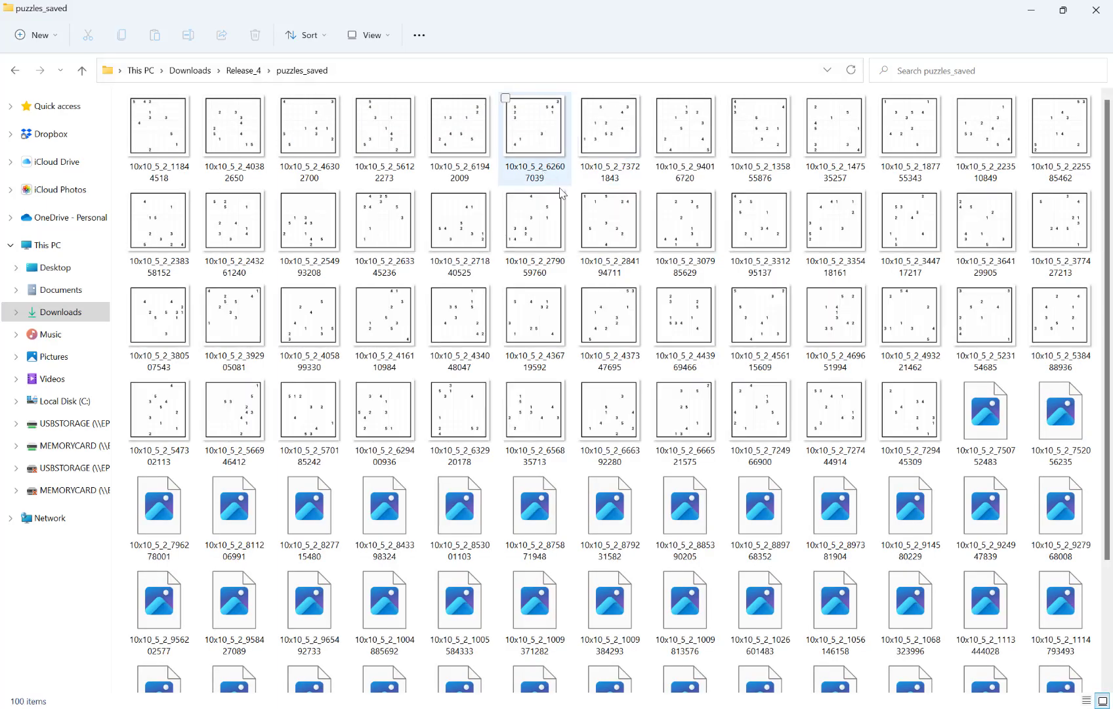
{"action": "scroll", "coordinate": [478, 342], "scroll_direction": "down", "scroll_amount": 2}
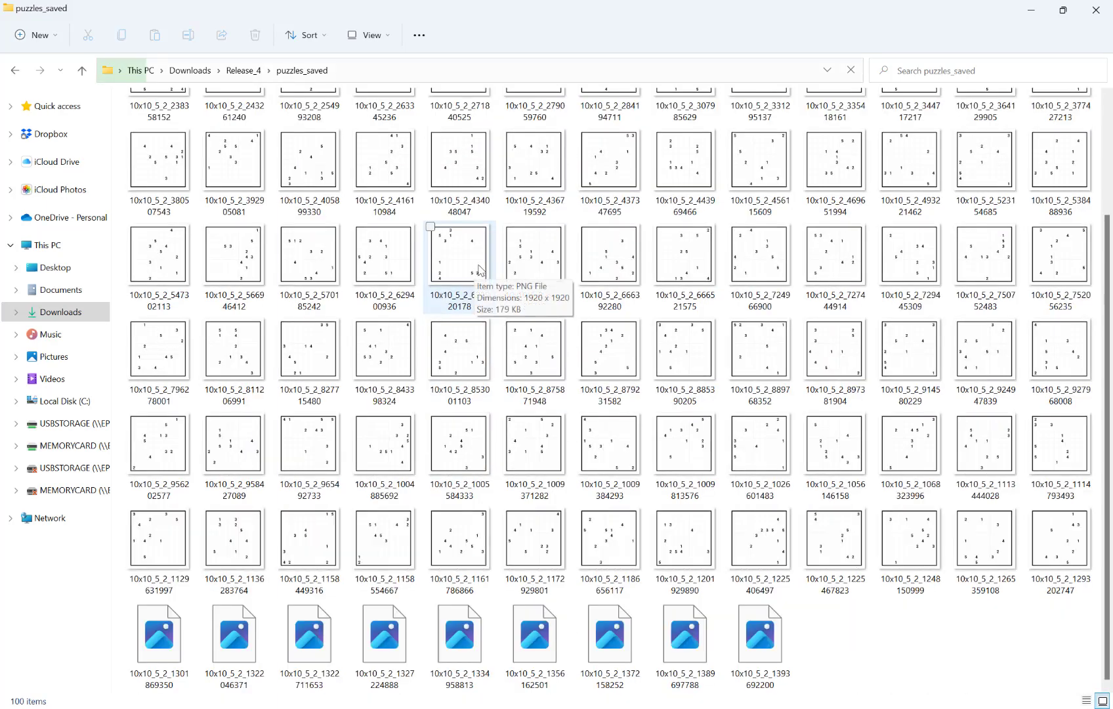
{"action": "scroll", "coordinate": [639, 279], "scroll_direction": "up", "scroll_amount": 2}
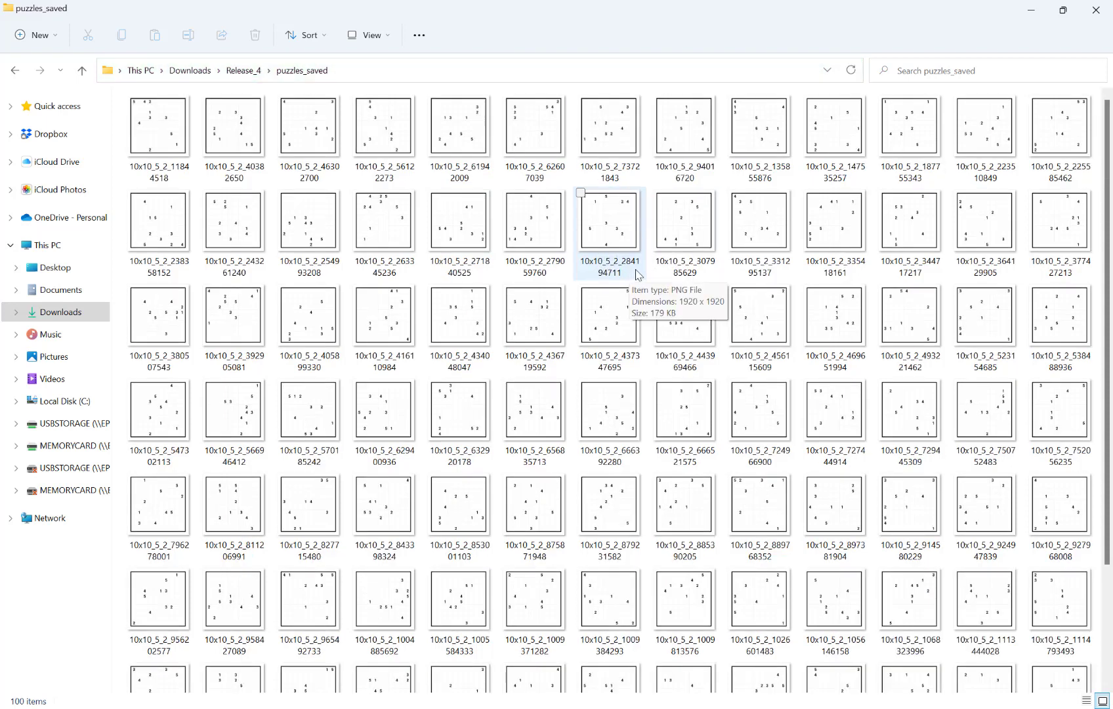
{"action": "left_click", "coordinate": [243, 71]}
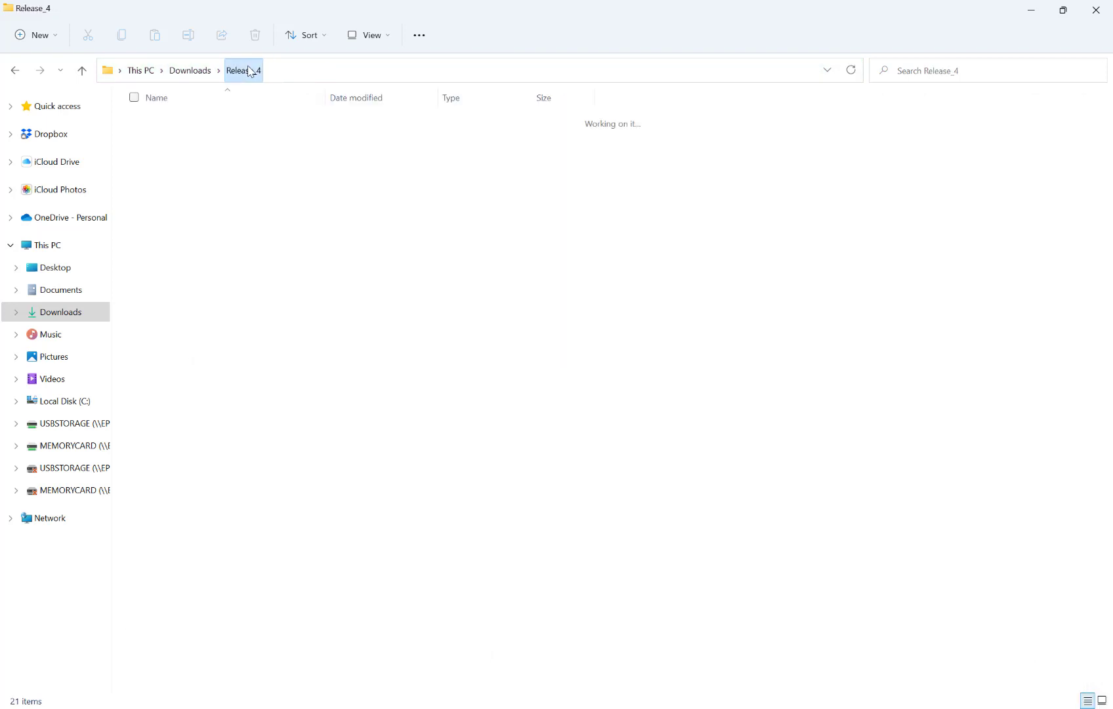
{"action": "double_click", "coordinate": [220, 168]}
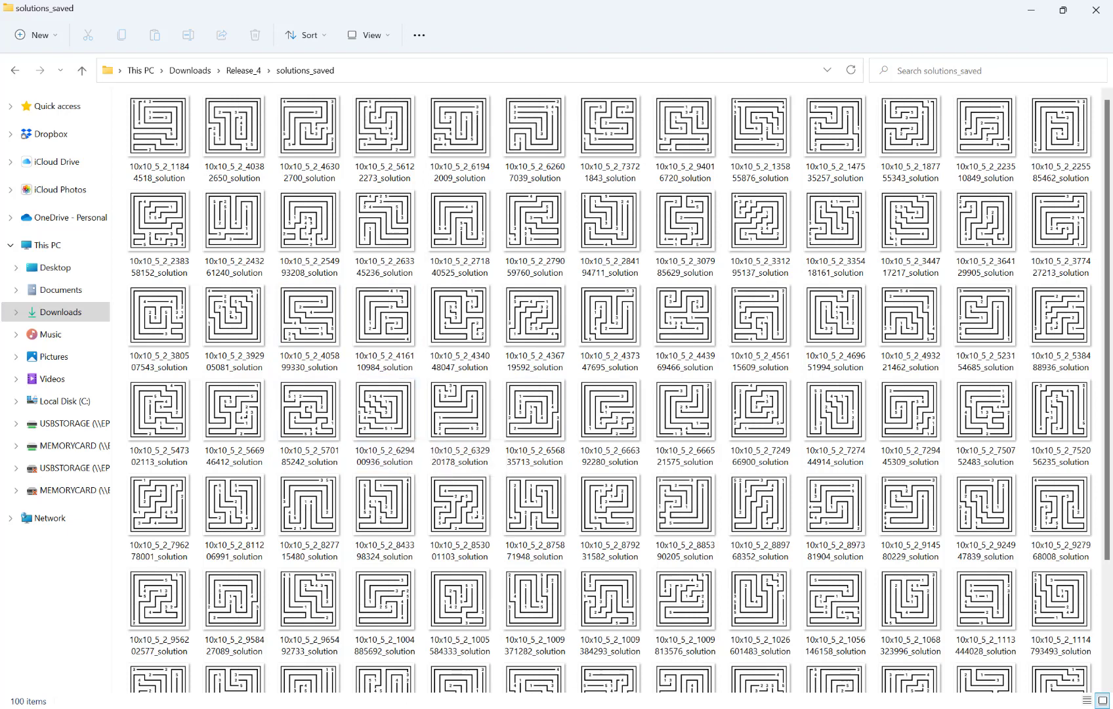
Switch to the Edge browser and read through the Puzzle Compiler (Bulk Image Importer) product page on Gumroad
{"action": "mouse_move", "coordinate": [427, 707]}
{"action": "left_click", "coordinate": [427, 656]}
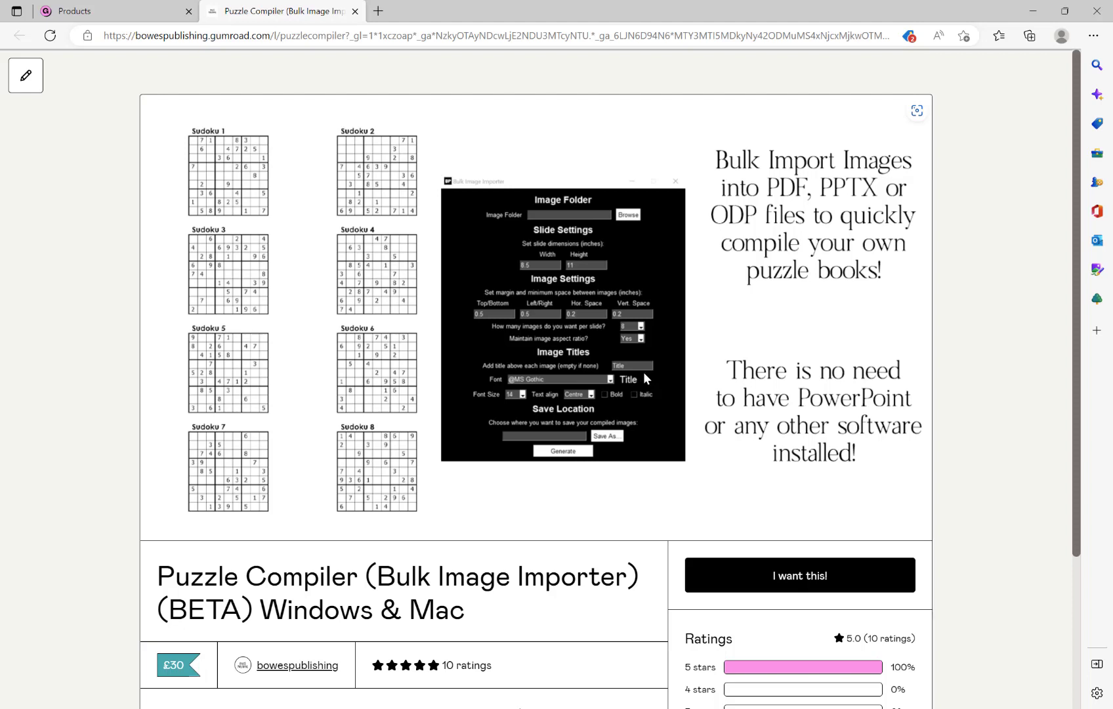
{"action": "scroll", "coordinate": [643, 374], "scroll_direction": "down", "scroll_amount": 2}
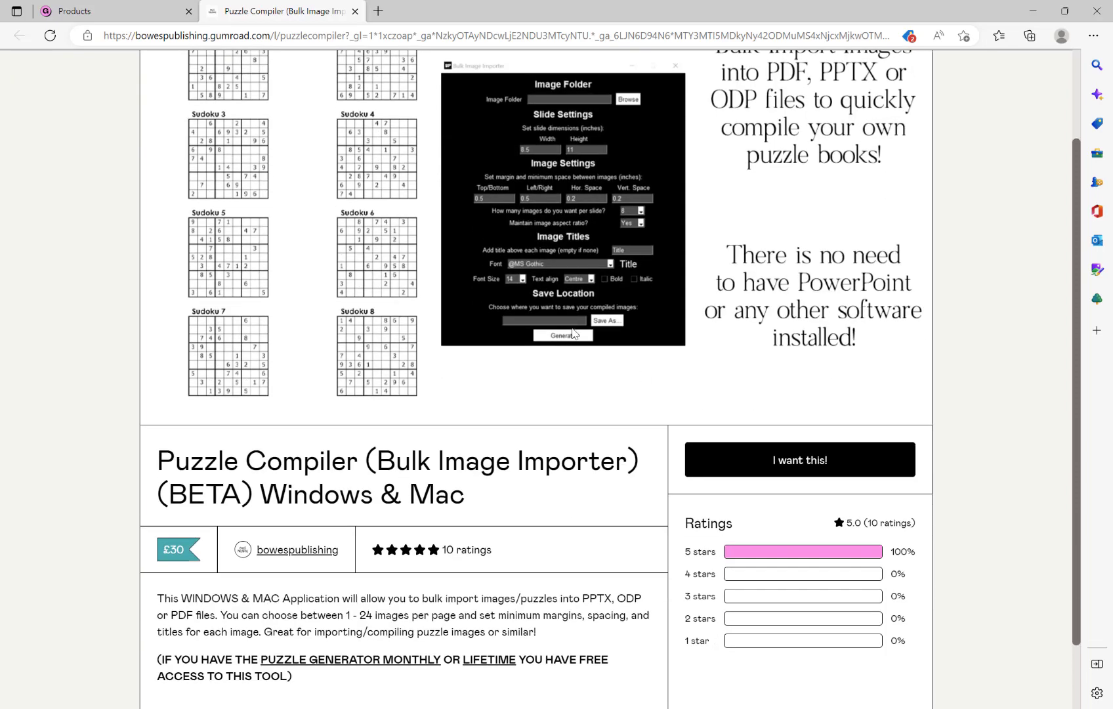
{"action": "scroll", "coordinate": [571, 331], "scroll_direction": "down", "scroll_amount": 2}
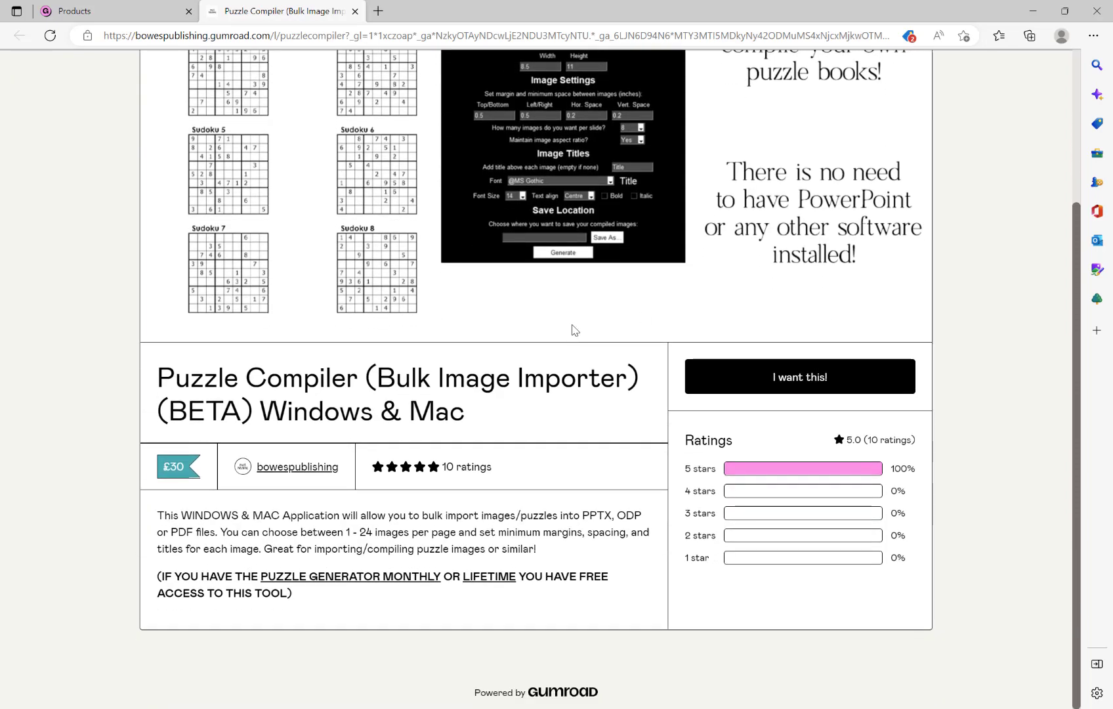
{"action": "scroll", "coordinate": [572, 328], "scroll_direction": "up", "scroll_amount": 3}
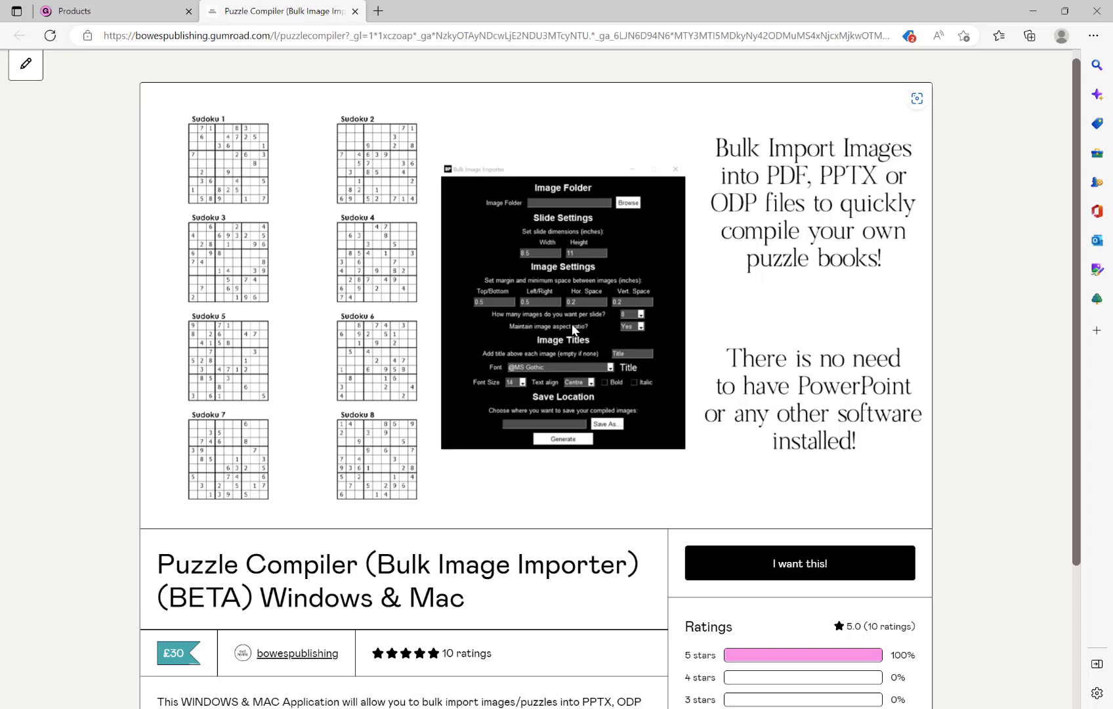